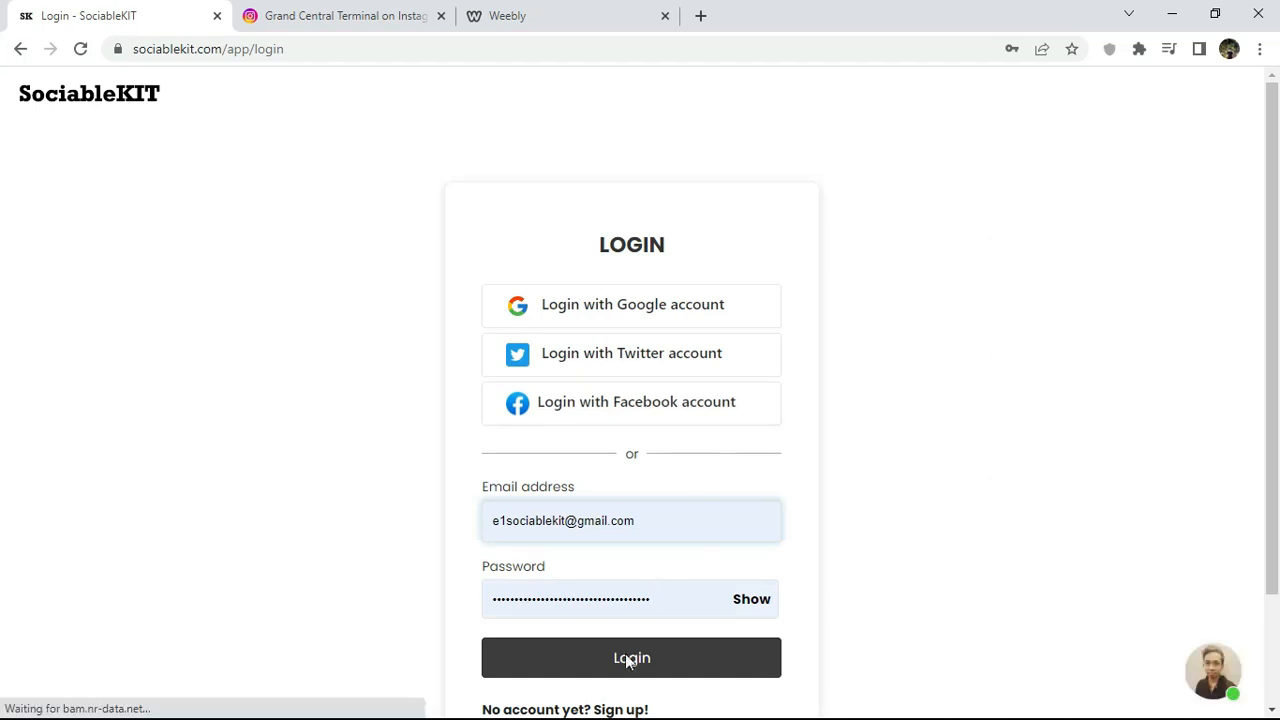
Step: Log in to the SociableKIT account and choose Instagram Location as the type of widget to create
{"action": "left_click", "coordinate": [621, 664]}
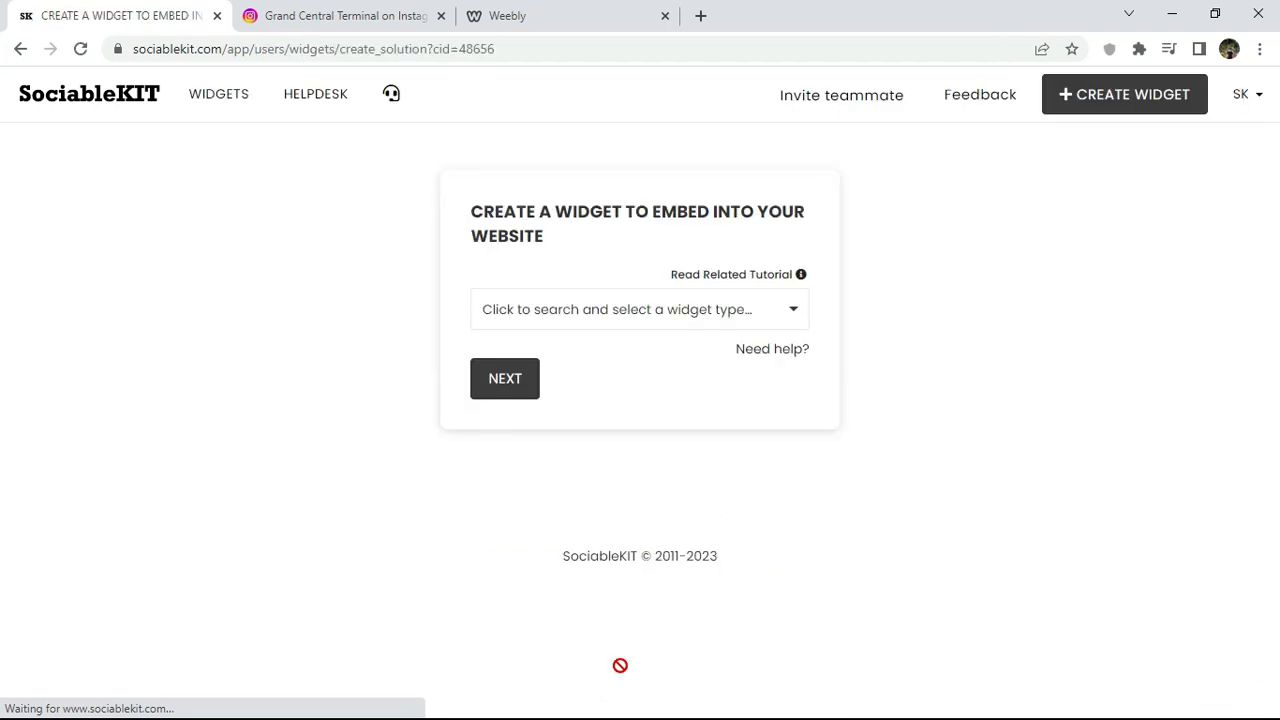
{"action": "left_click", "coordinate": [648, 306]}
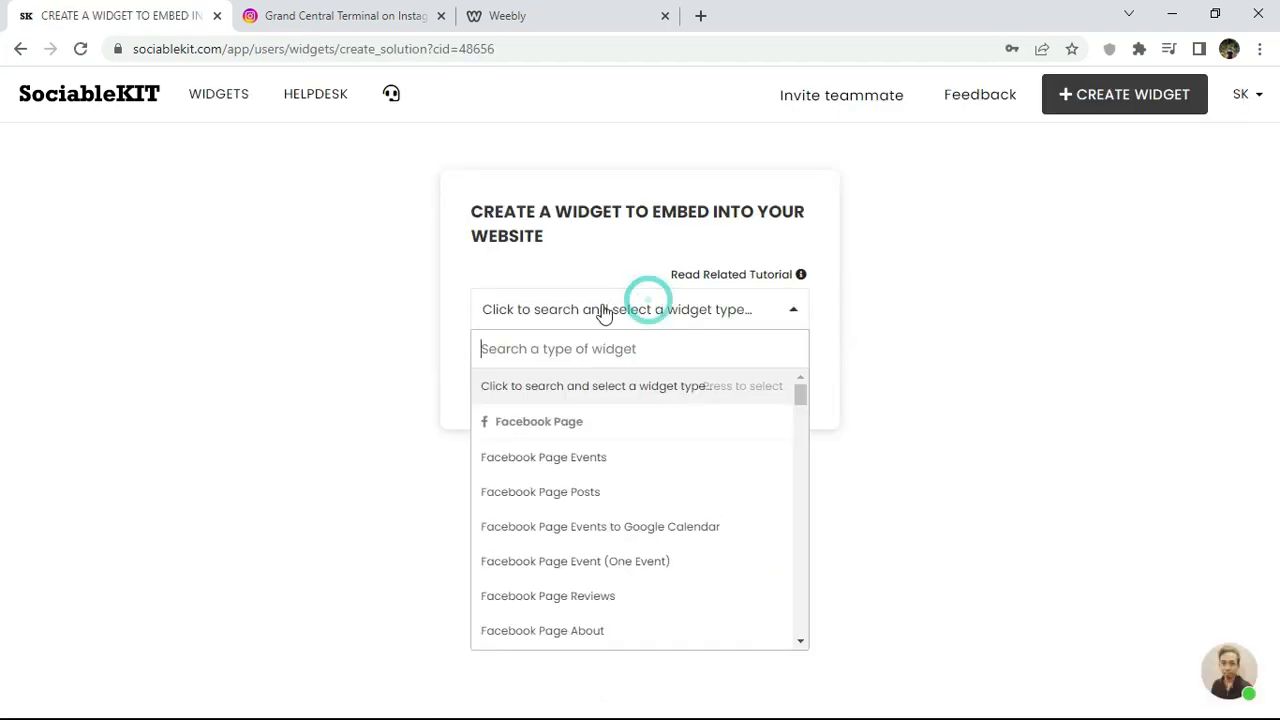
{"action": "type", "text": "instagram loca"}
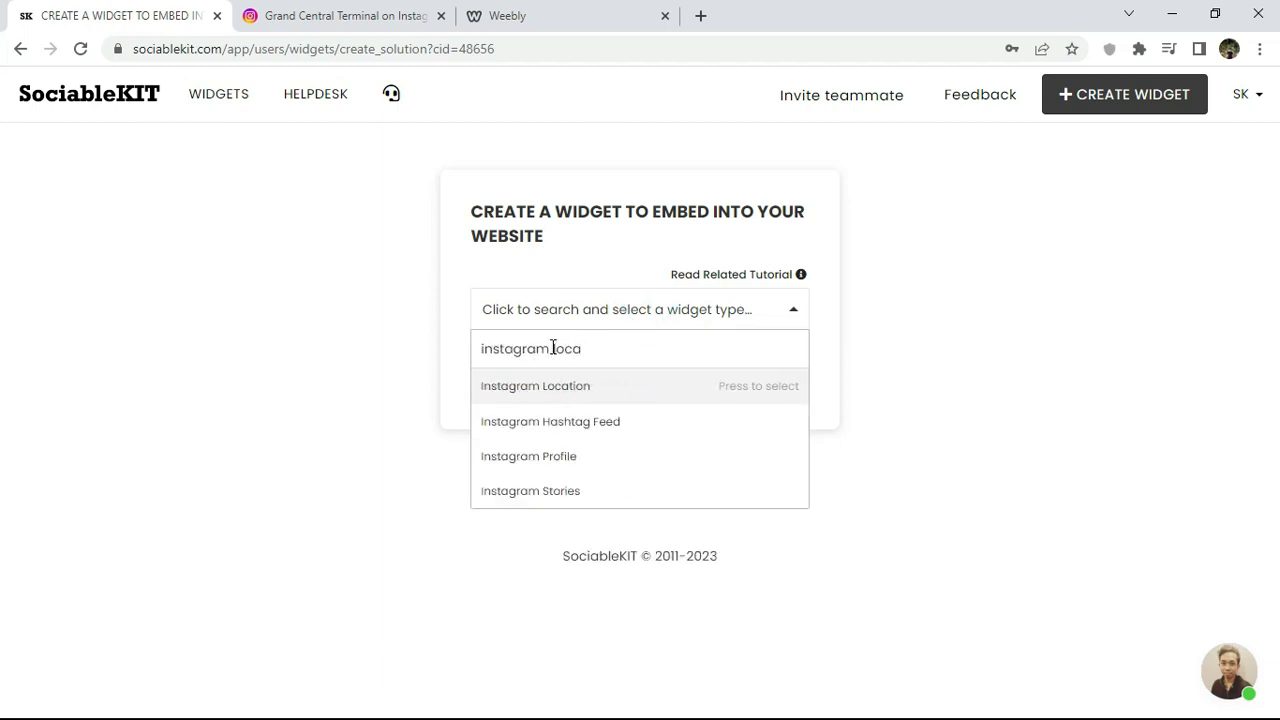
{"action": "left_click", "coordinate": [509, 390]}
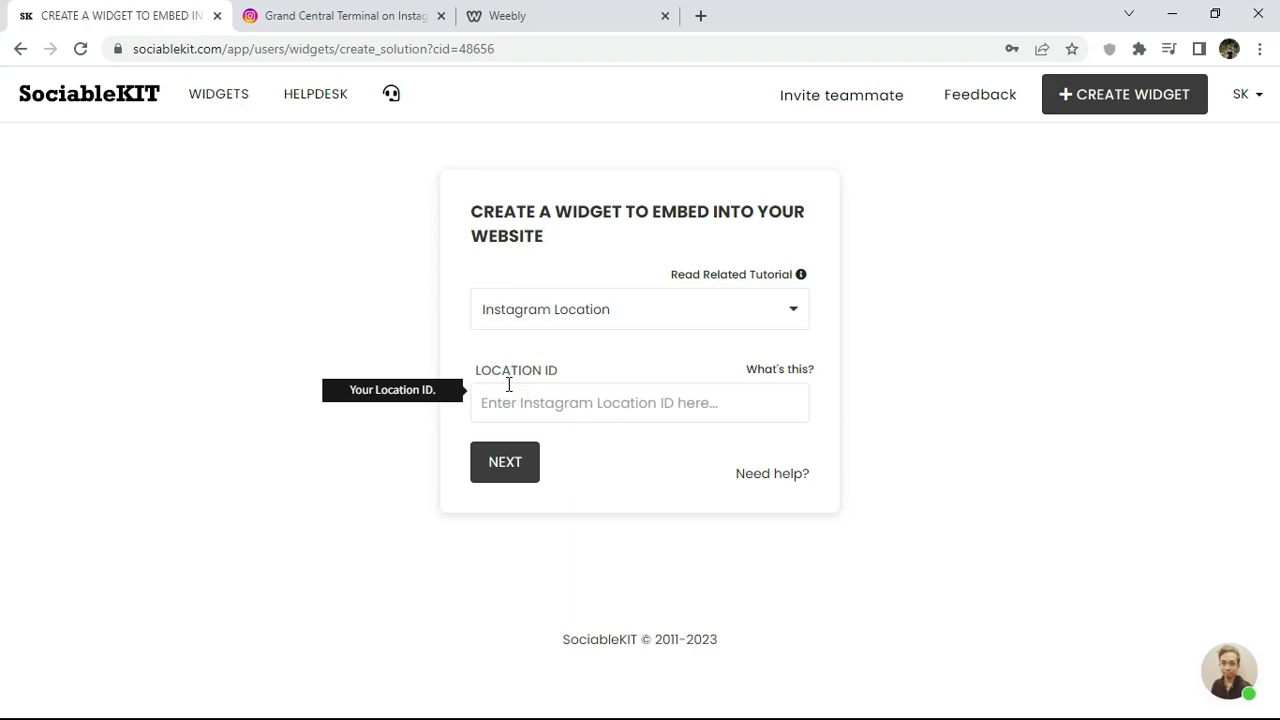
Step: Copy the location ID 212918601 from the Grand Central Terminal page on Instagram into the widget's Location ID and continue to customization
{"action": "left_click", "coordinate": [331, 30]}
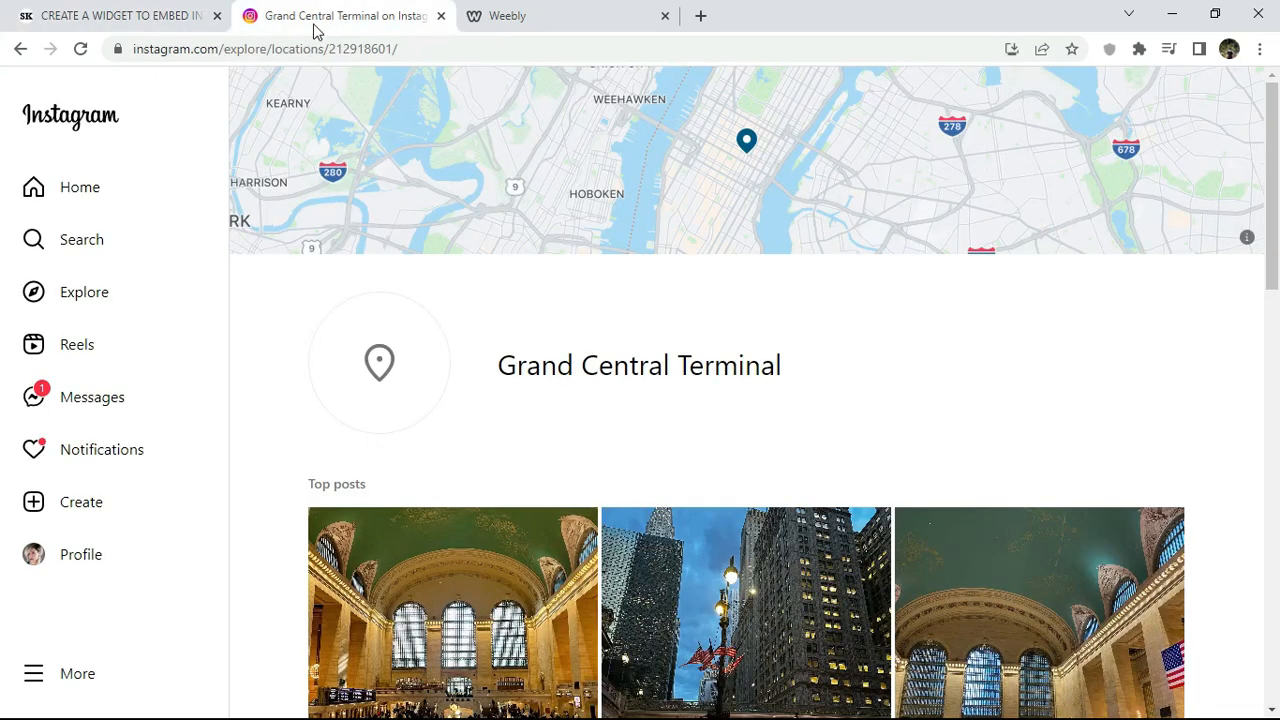
{"action": "left_click", "coordinate": [216, 42]}
{"action": "right_click", "coordinate": [220, 42]}
{"action": "left_click", "coordinate": [286, 174]}
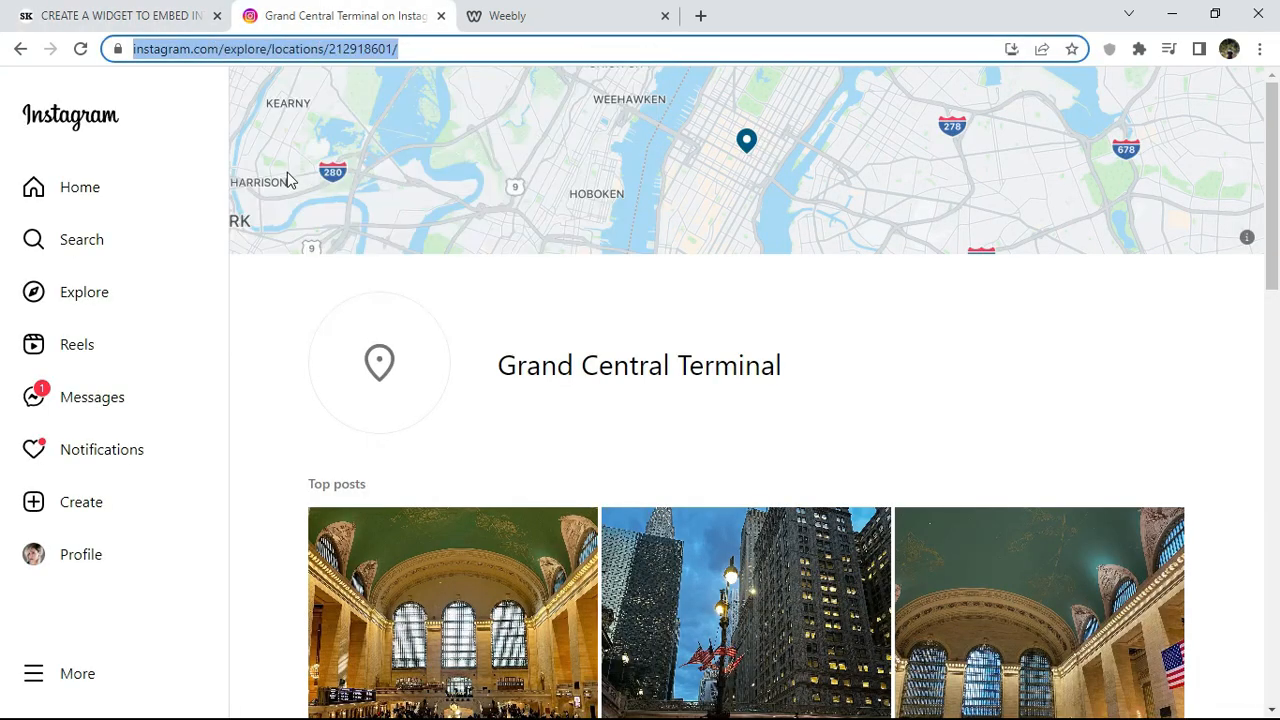
{"action": "left_click", "coordinate": [112, 26]}
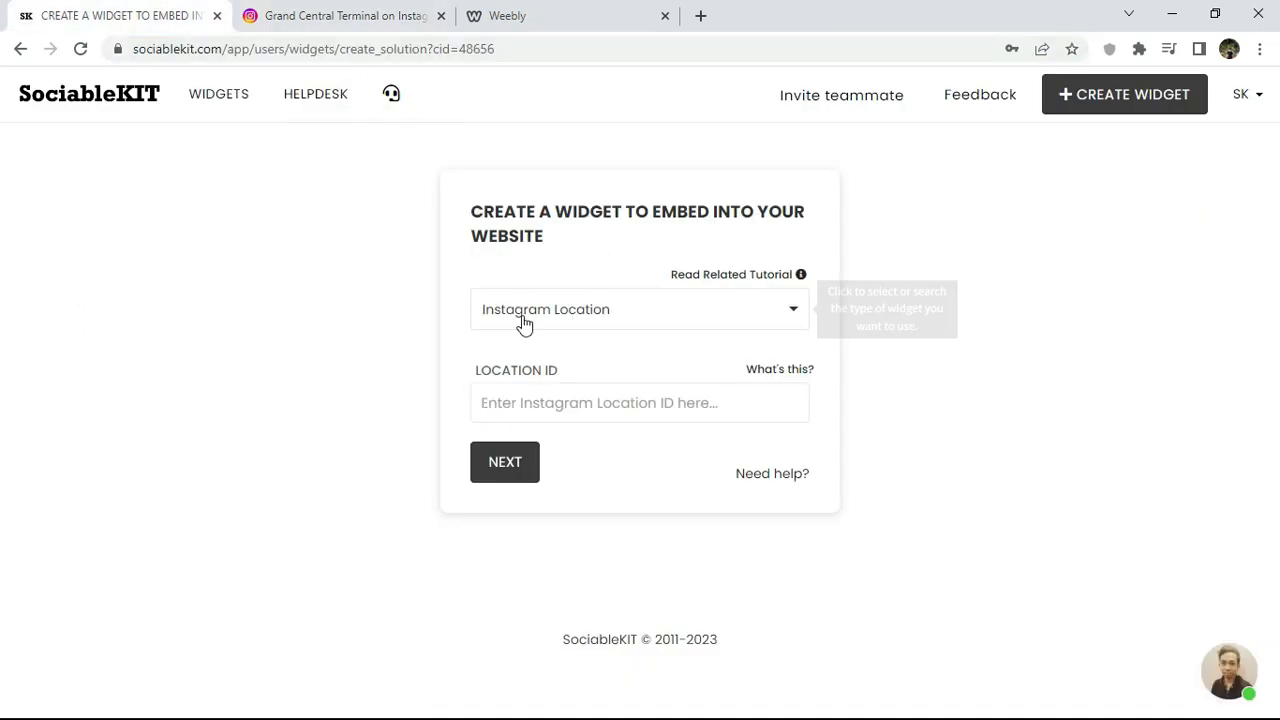
{"action": "right_click", "coordinate": [545, 401]}
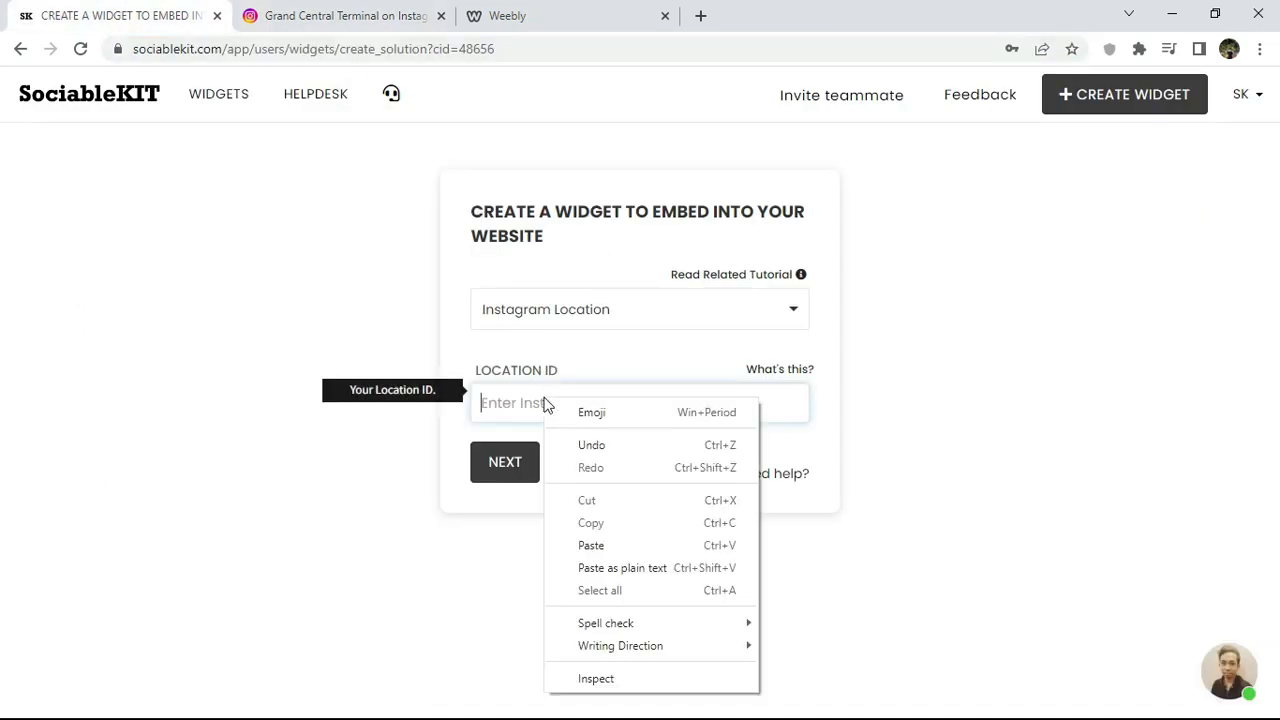
{"action": "left_click", "coordinate": [612, 551]}
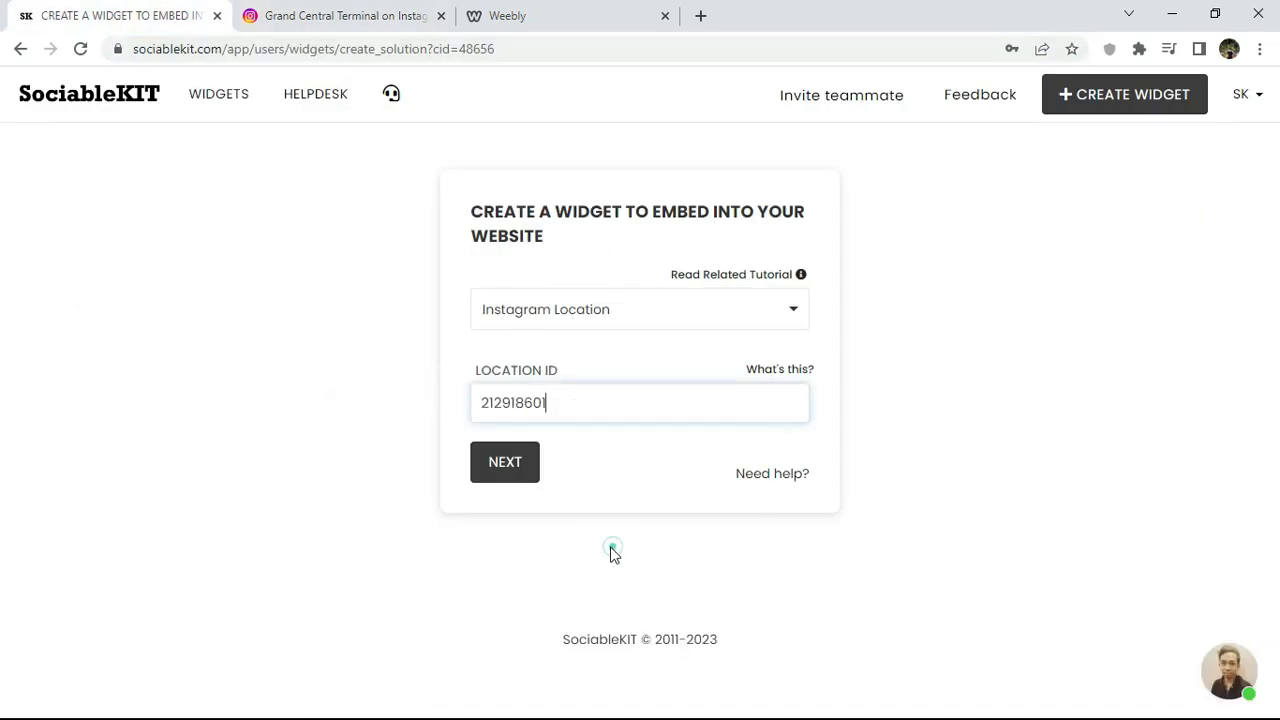
{"action": "left_click", "coordinate": [508, 462]}
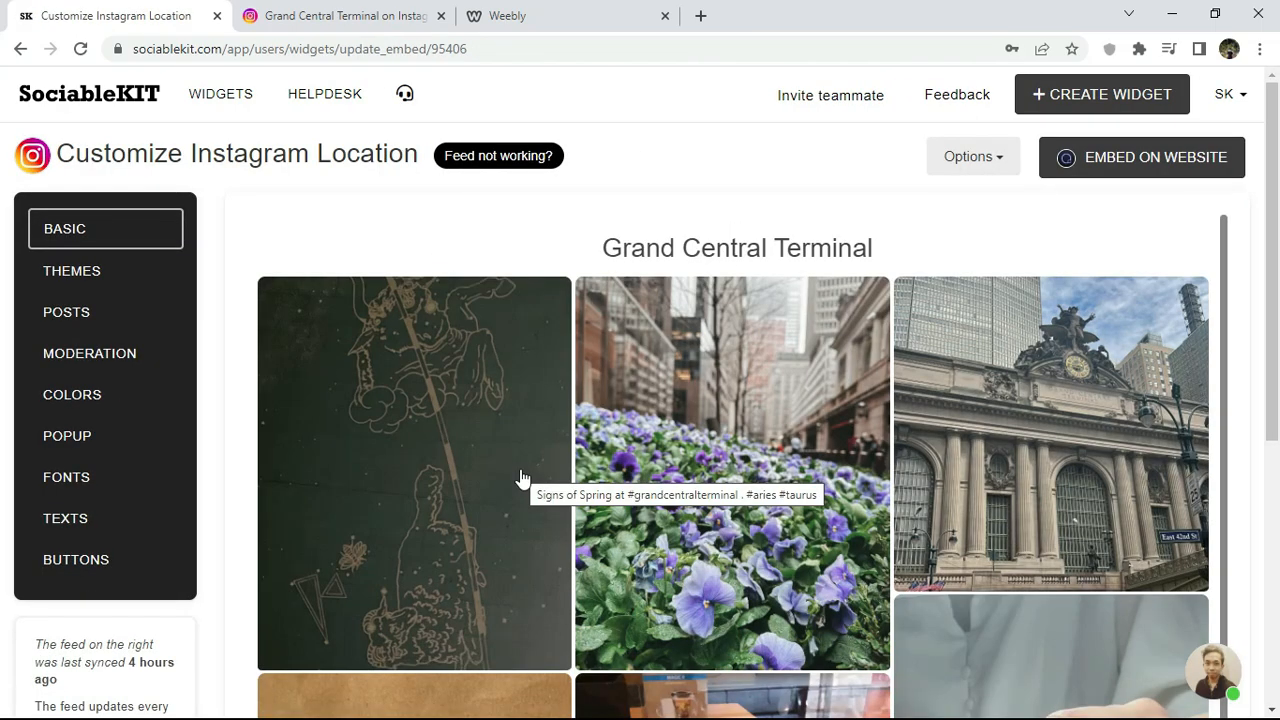
Step: Look over the feed preview of the new widget and open its basic settings
{"action": "scroll", "coordinate": [1200, 363], "scroll_direction": "down", "scroll_amount": 5}
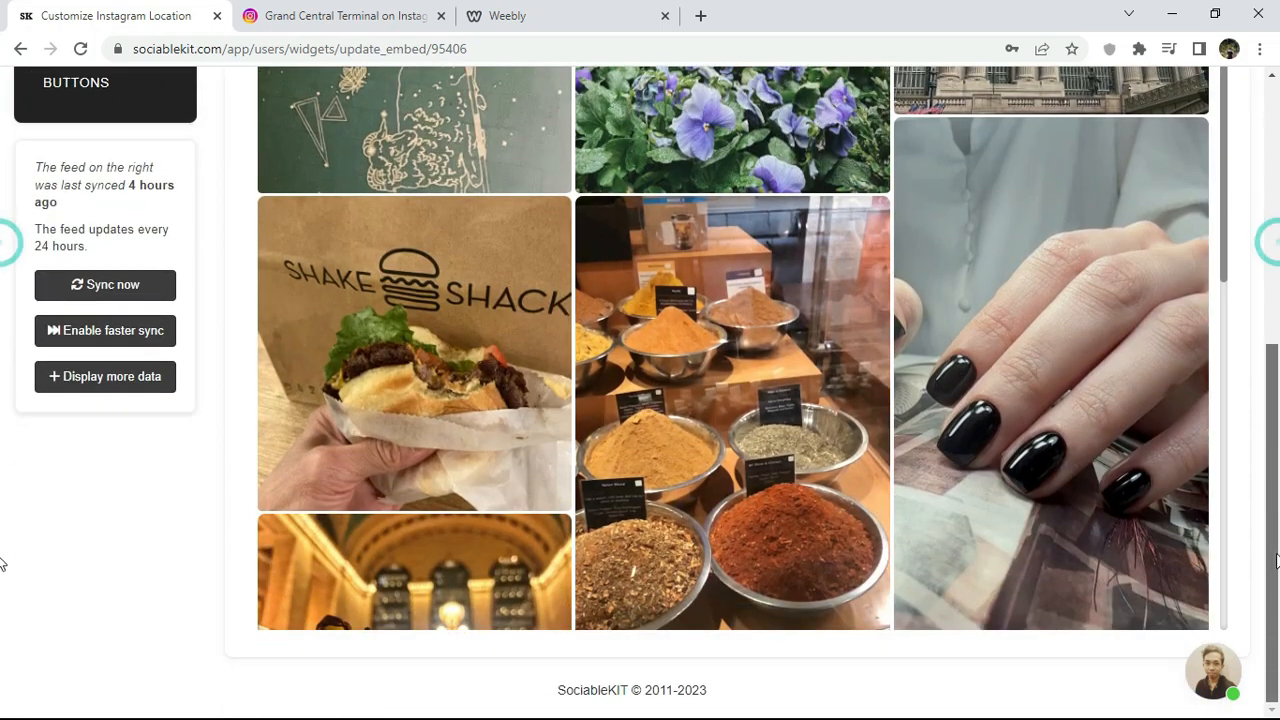
{"action": "left_click_drag", "start_coordinate": [1230, 268], "coordinate": [1195, 175]}
{"action": "left_click_drag", "start_coordinate": [1275, 387], "coordinate": [1275, 125]}
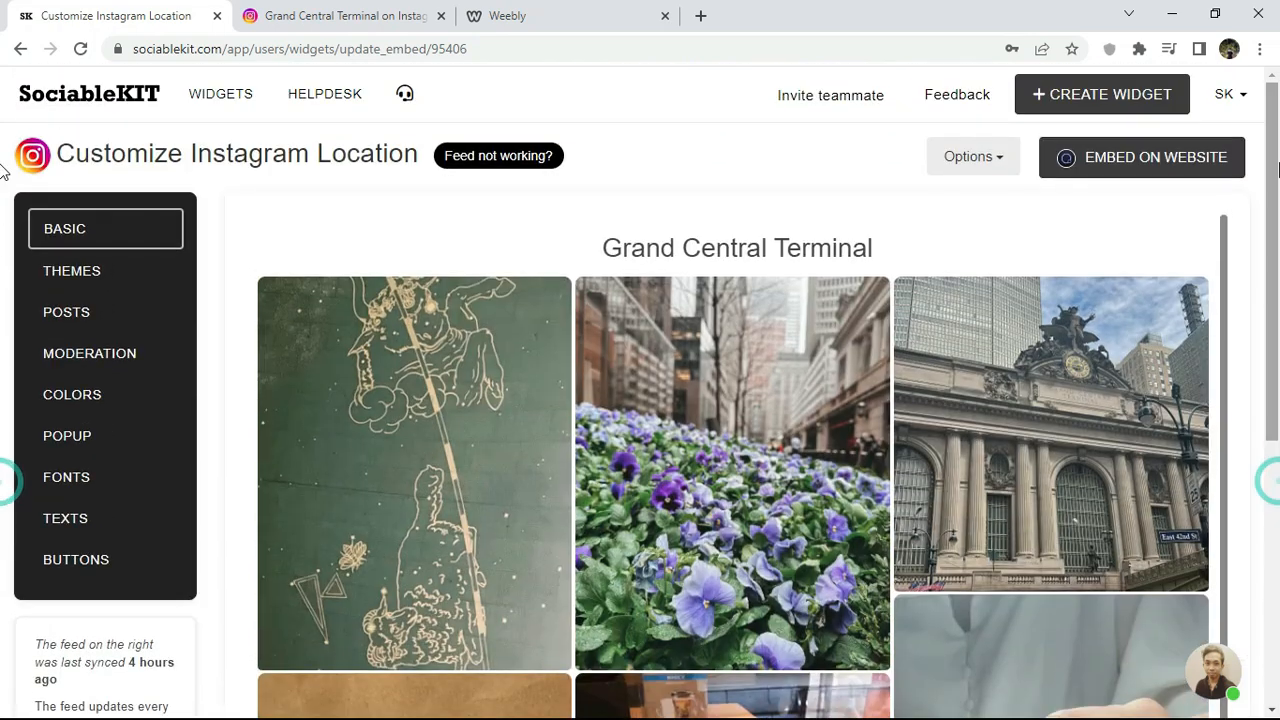
{"action": "left_click", "coordinate": [45, 232]}
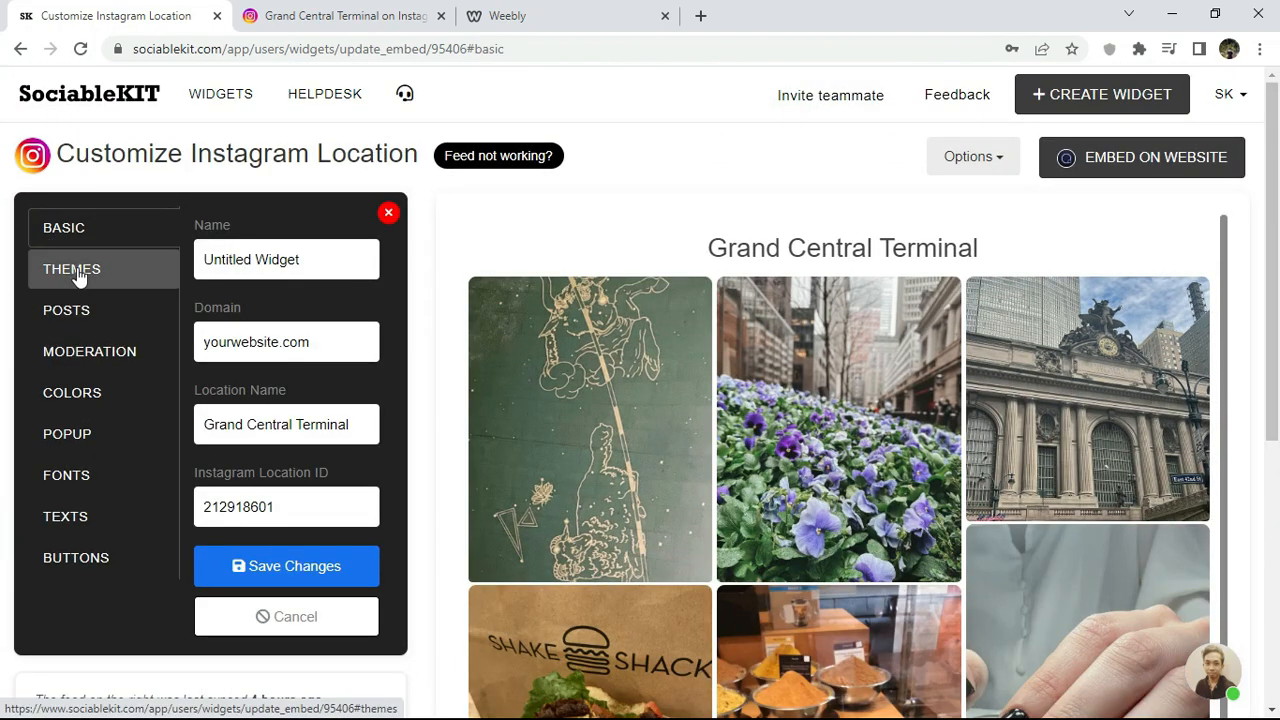
Step: Apply the Maayos color theme to the widget, save it and check the feed preview
{"action": "left_click", "coordinate": [78, 277]}
{"action": "left_click", "coordinate": [218, 262]}
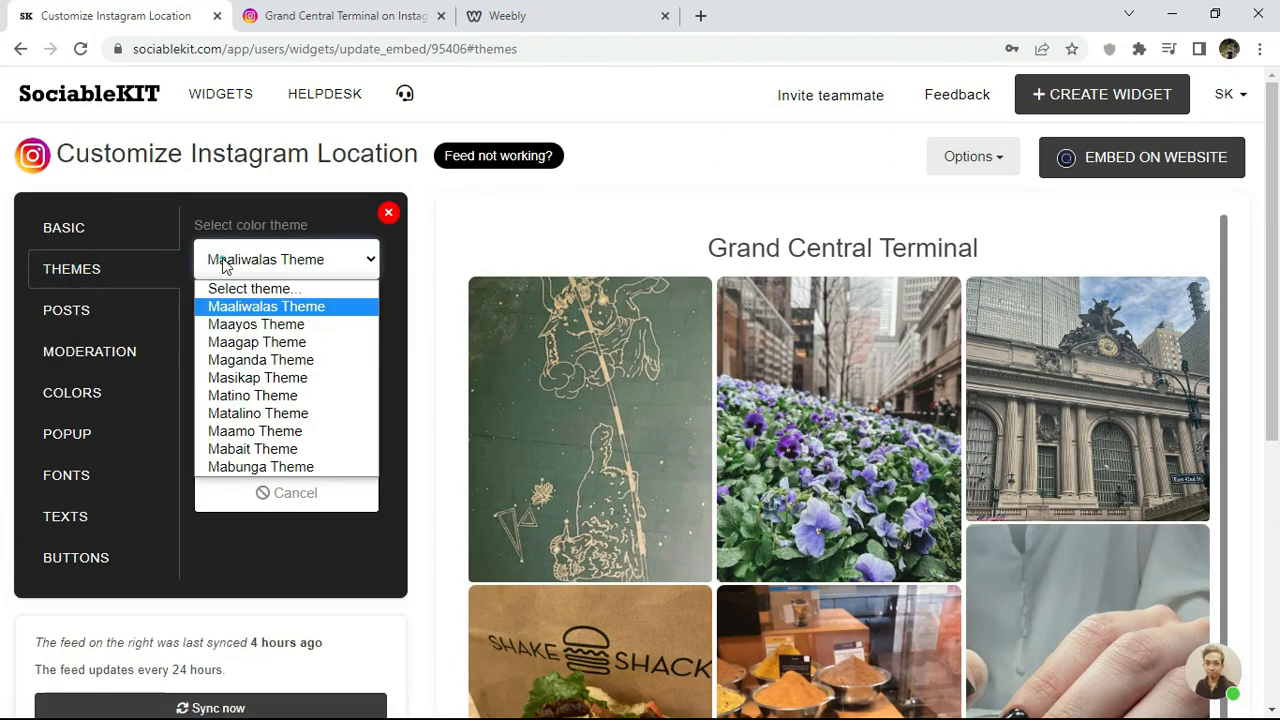
{"action": "left_click", "coordinate": [224, 328]}
{"action": "left_click", "coordinate": [243, 442]}
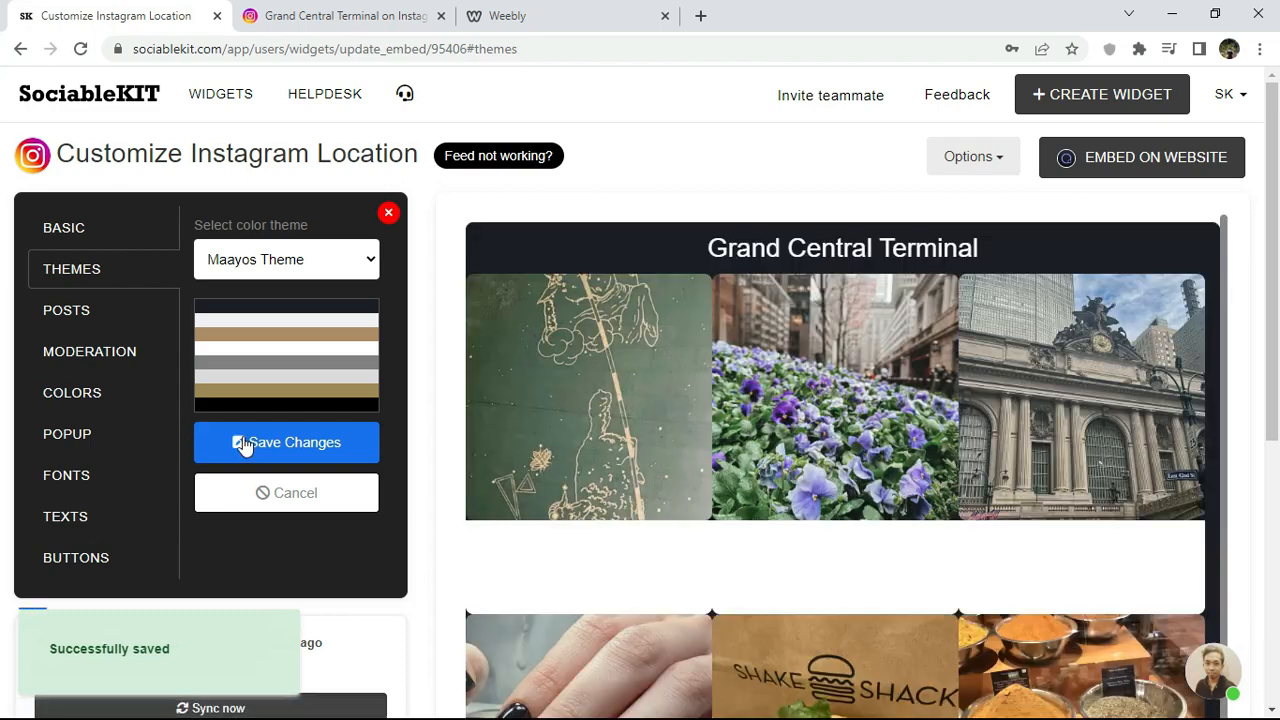
{"action": "left_click_drag", "start_coordinate": [1270, 172], "coordinate": [1263, 434]}
{"action": "left_click_drag", "start_coordinate": [1224, 363], "coordinate": [1228, 266]}
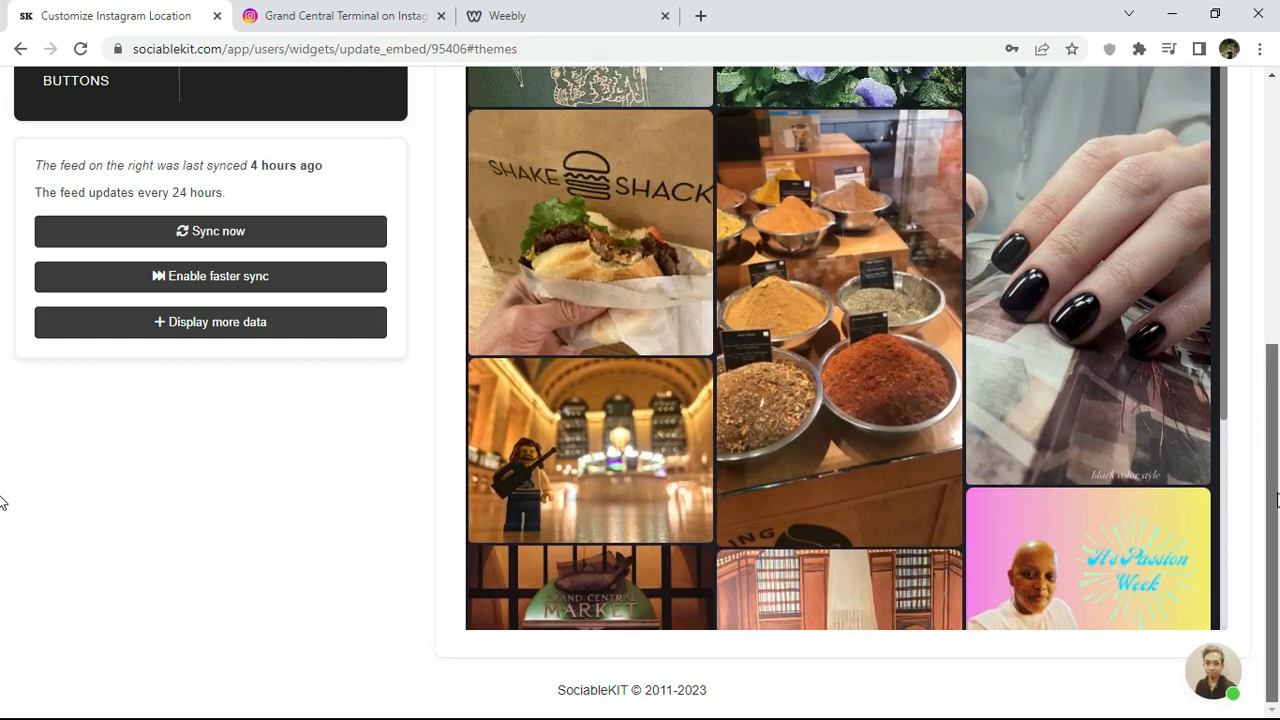
{"action": "scroll", "coordinate": [3, 437], "scroll_direction": "up", "scroll_amount": 1}
{"action": "scroll", "coordinate": [3, 437], "scroll_direction": "up", "scroll_amount": 5}
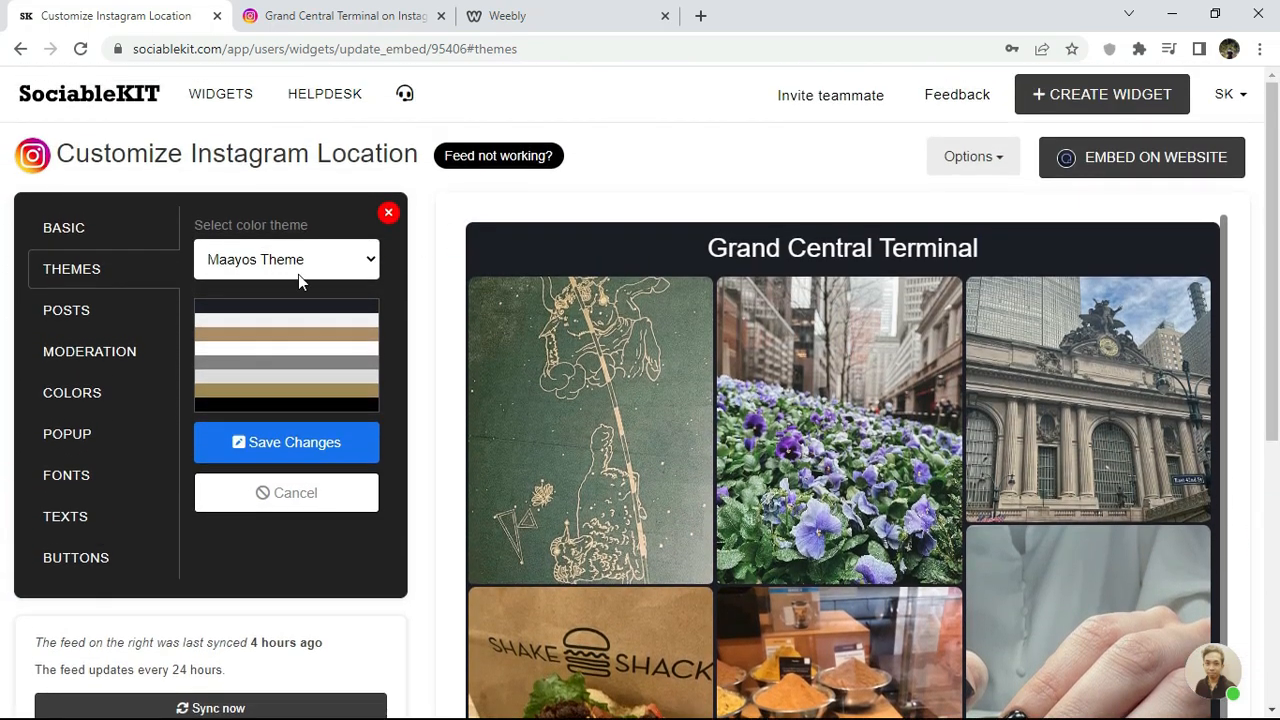
Step: Set the widget's color theme back to the Maaliwalas Theme and save the changes
{"action": "left_click", "coordinate": [289, 260]}
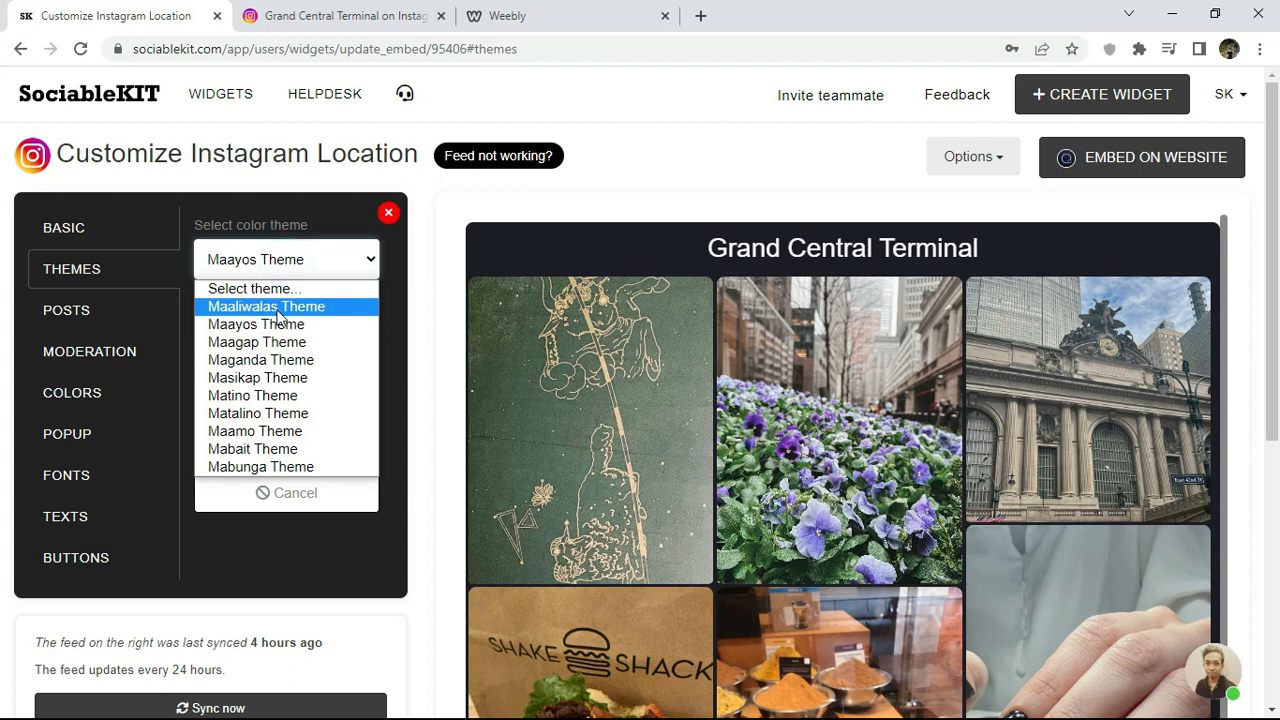
{"action": "left_click", "coordinate": [284, 303]}
{"action": "left_click", "coordinate": [275, 438]}
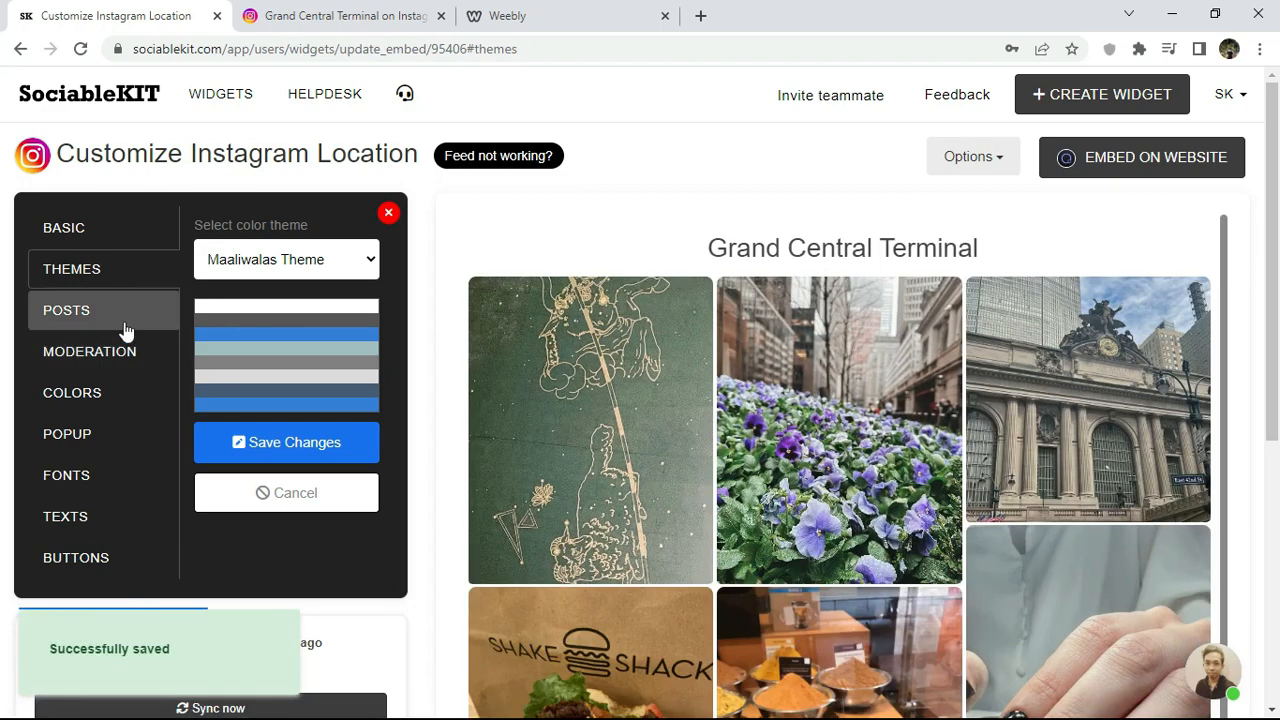
Step: Set the layout of the posts to Carousel and save the changes
{"action": "left_click", "coordinate": [122, 318]}
{"action": "left_click", "coordinate": [270, 262]}
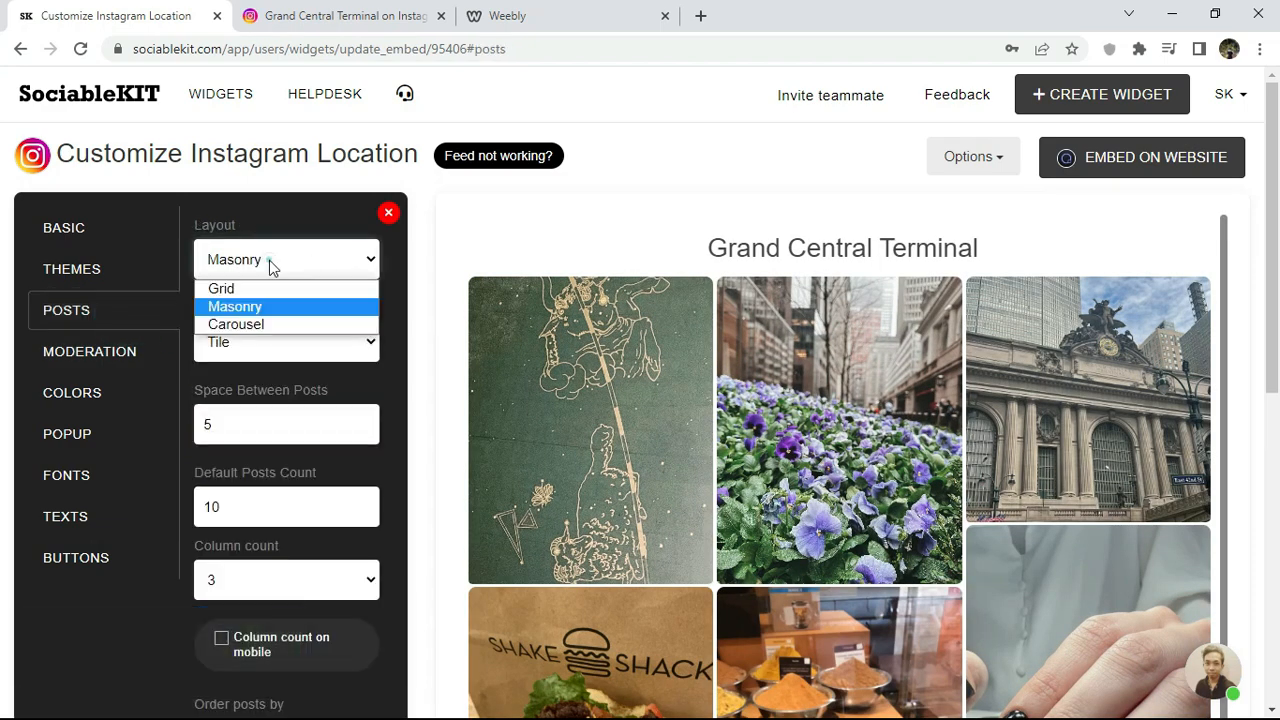
{"action": "left_click", "coordinate": [255, 323]}
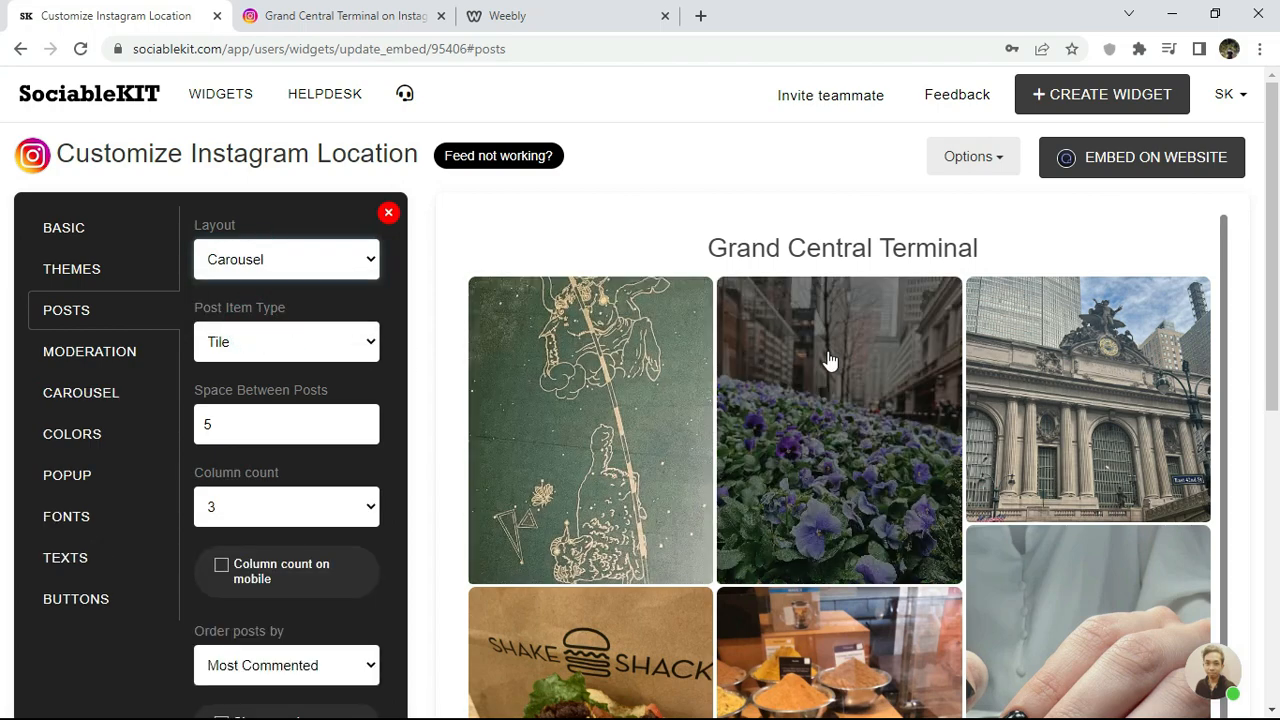
{"action": "scroll", "coordinate": [4, 386], "scroll_direction": "down", "scroll_amount": 3}
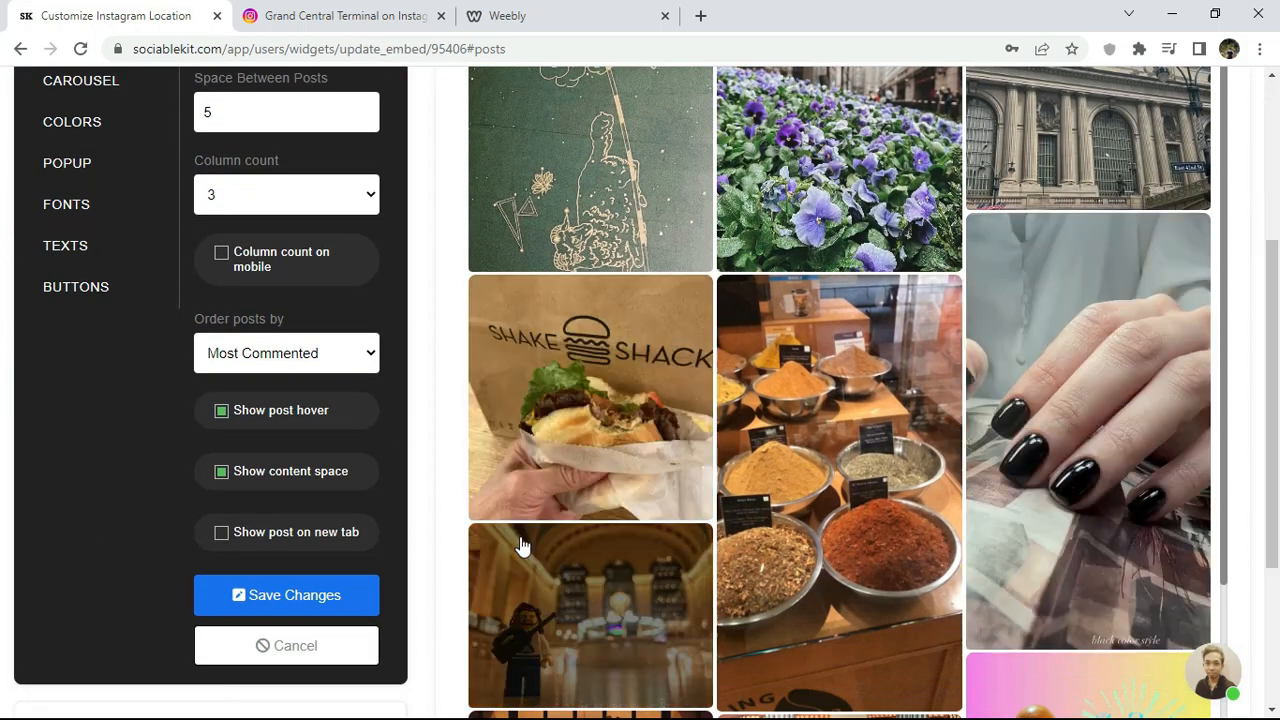
{"action": "left_click", "coordinate": [338, 591]}
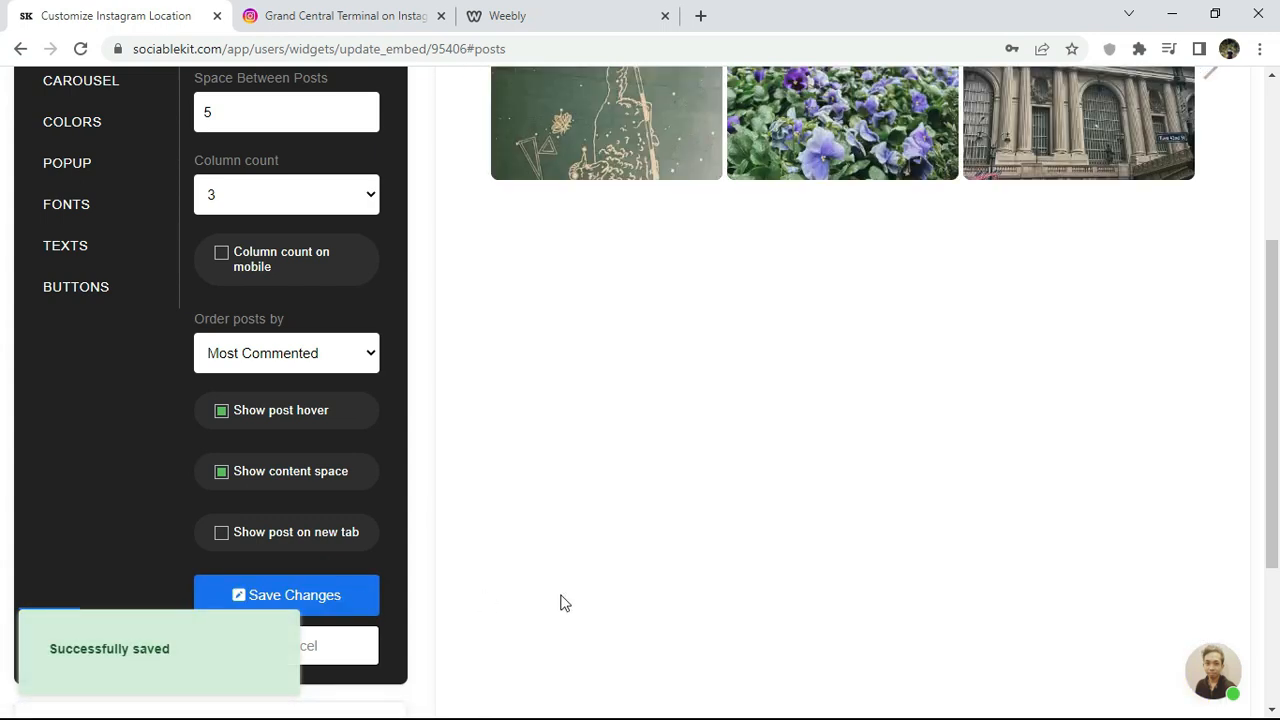
Step: Browse forward and back through the posts in the carousel preview
{"action": "scroll", "coordinate": [1275, 545], "scroll_direction": "up", "scroll_amount": 3}
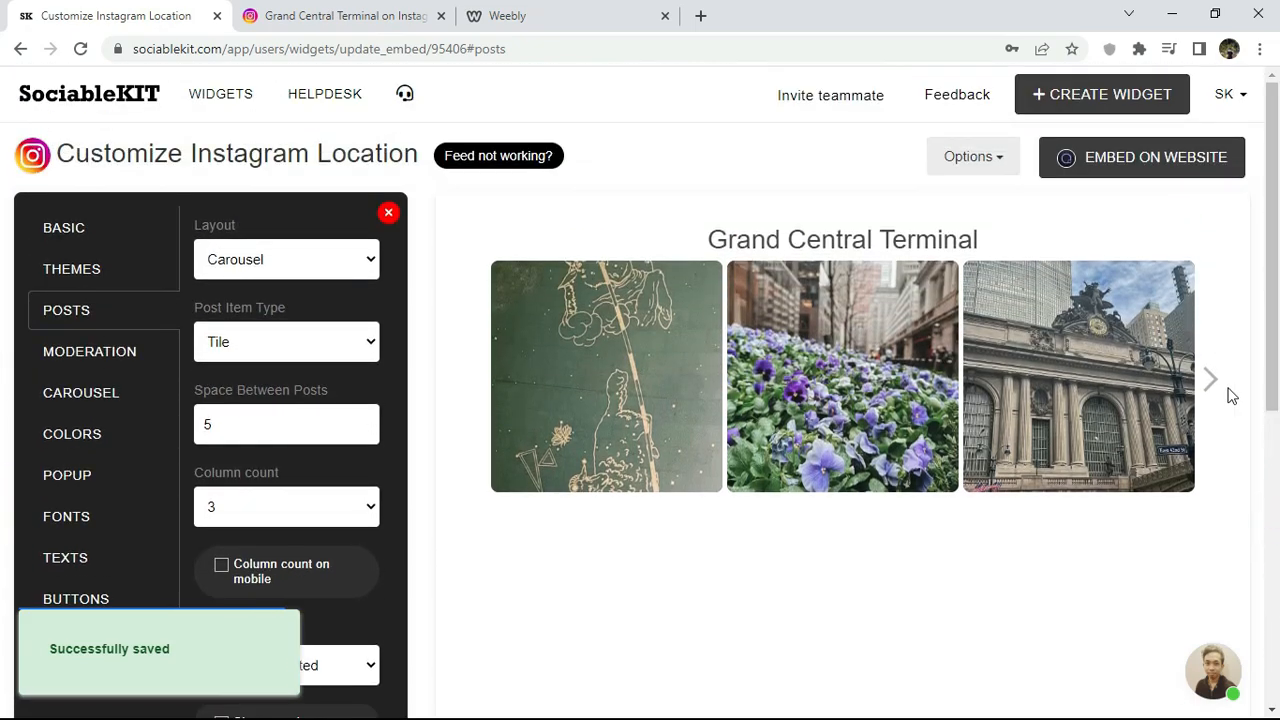
{"action": "left_click", "coordinate": [1208, 380]}
{"action": "left_click", "coordinate": [1208, 380]}
{"action": "left_click", "coordinate": [1208, 380]}
{"action": "left_click", "coordinate": [1207, 380]}
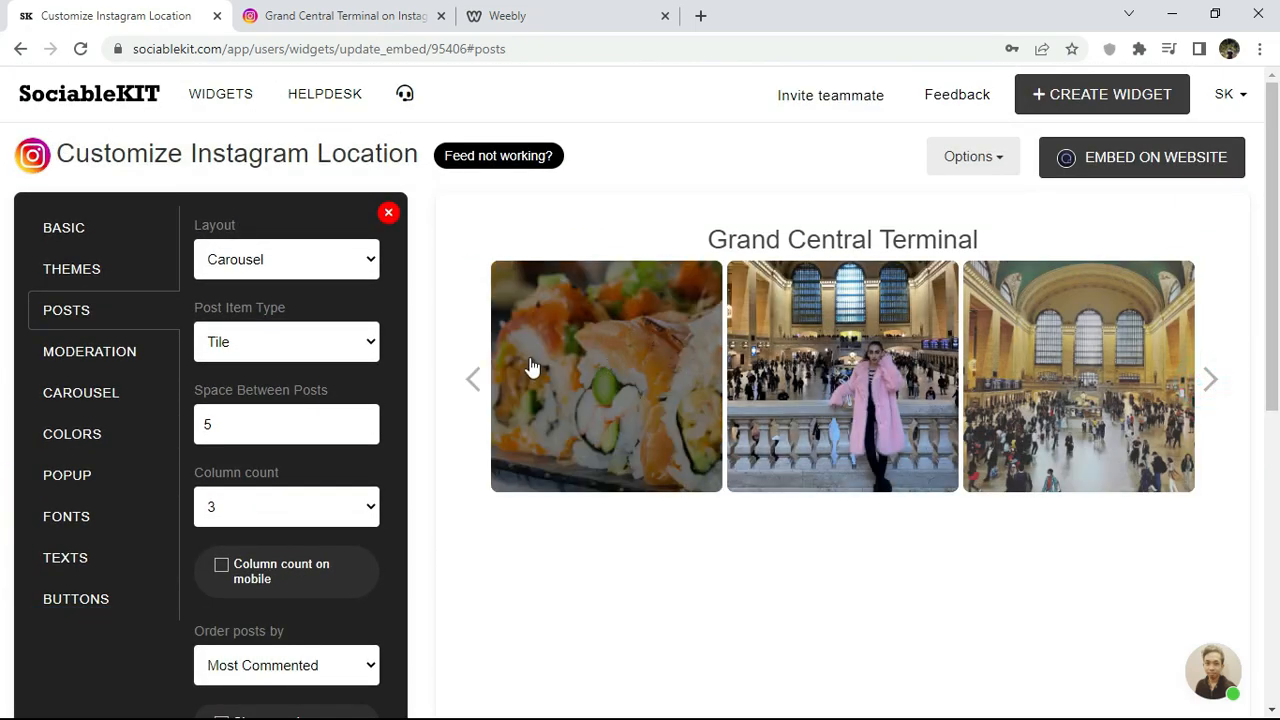
{"action": "left_click", "coordinate": [474, 378]}
{"action": "left_click", "coordinate": [474, 378]}
{"action": "left_click", "coordinate": [474, 378]}
{"action": "left_click", "coordinate": [474, 378]}
{"action": "left_click", "coordinate": [472, 369]}
Step: Set the layout of the posts back to Masonry and save the changes
{"action": "left_click", "coordinate": [286, 260]}
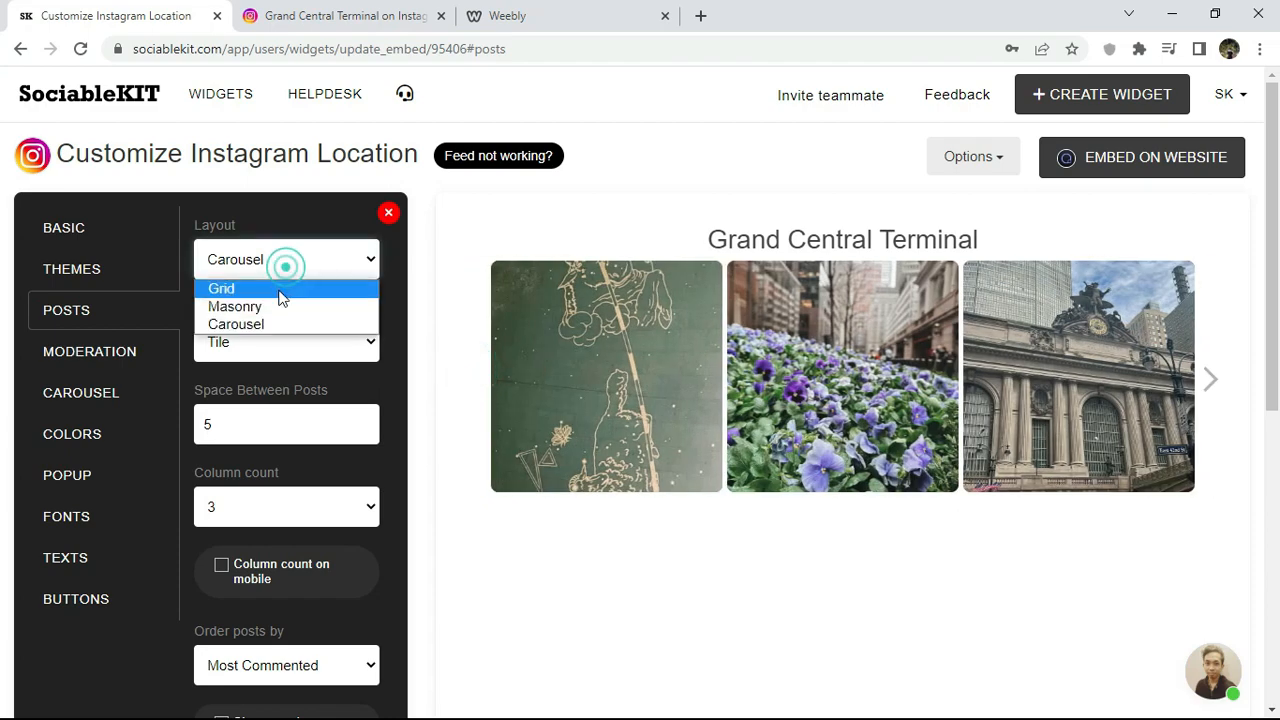
{"action": "left_click", "coordinate": [277, 307]}
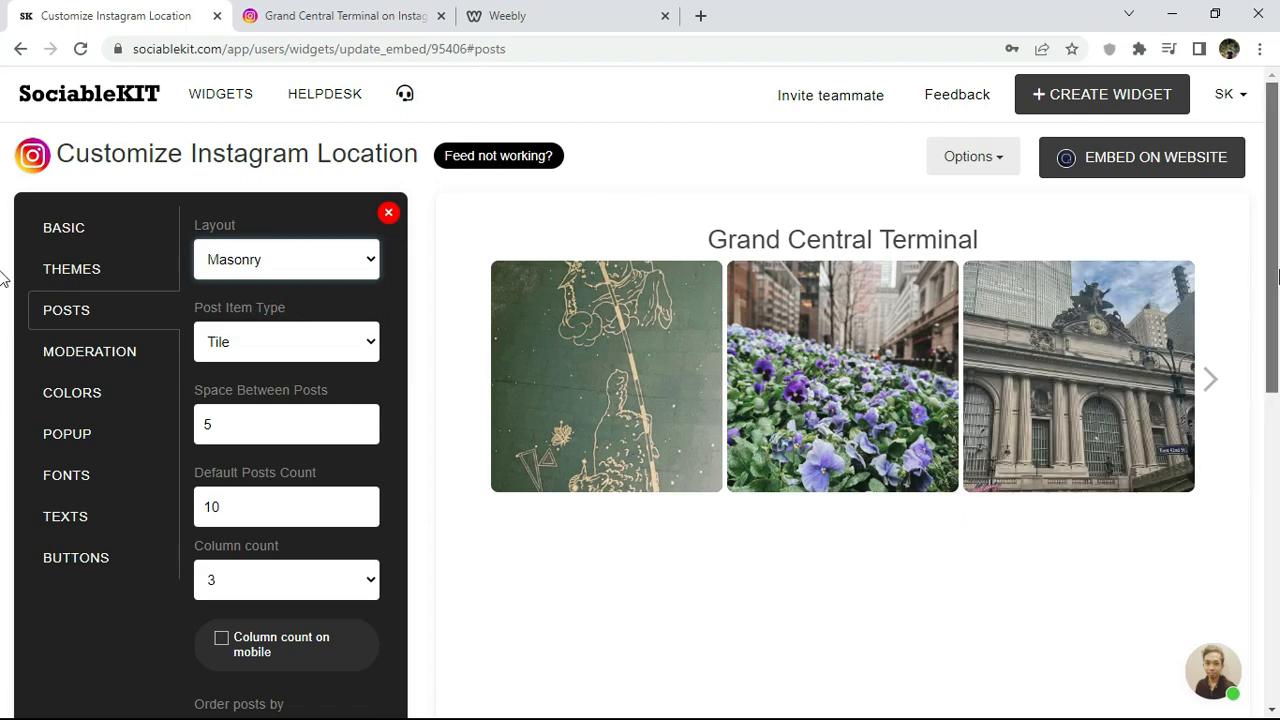
{"action": "scroll", "coordinate": [1275, 383], "scroll_direction": "down", "scroll_amount": 2}
{"action": "scroll", "coordinate": [1275, 383], "scroll_direction": "down", "scroll_amount": 1}
{"action": "left_click", "coordinate": [287, 650]}
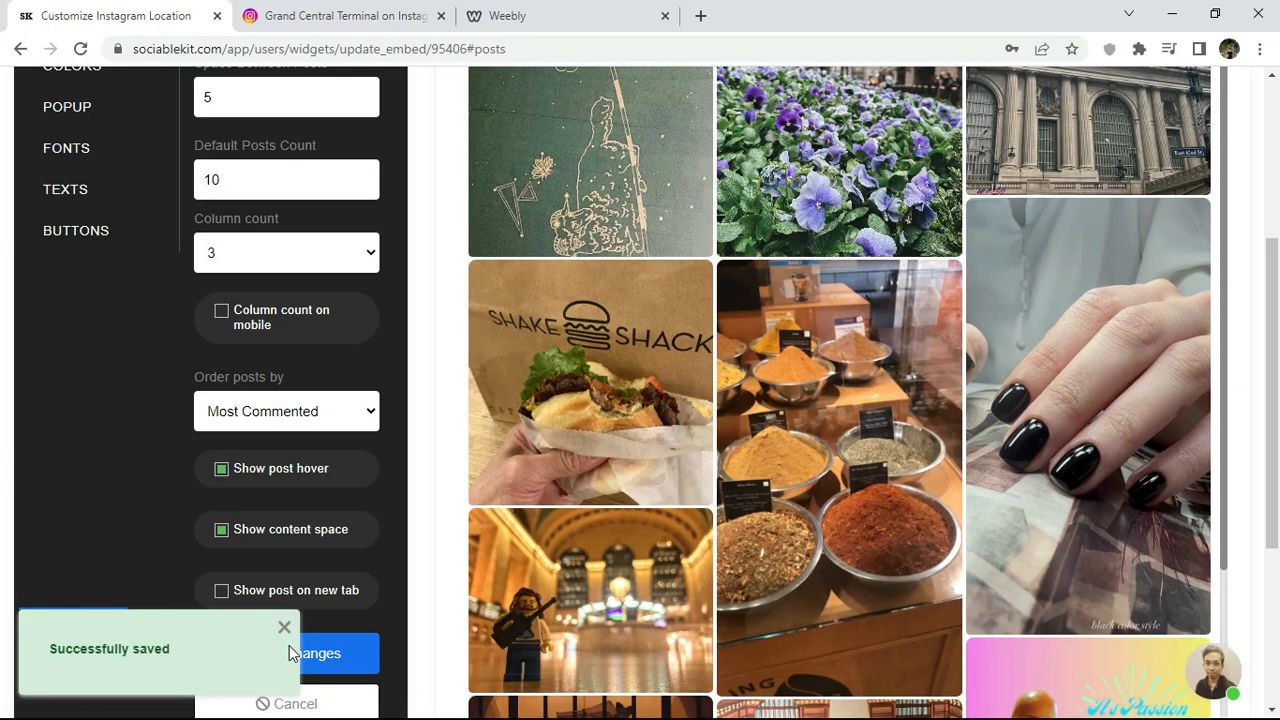
{"action": "left_click_drag", "start_coordinate": [1268, 531], "coordinate": [1268, 314]}
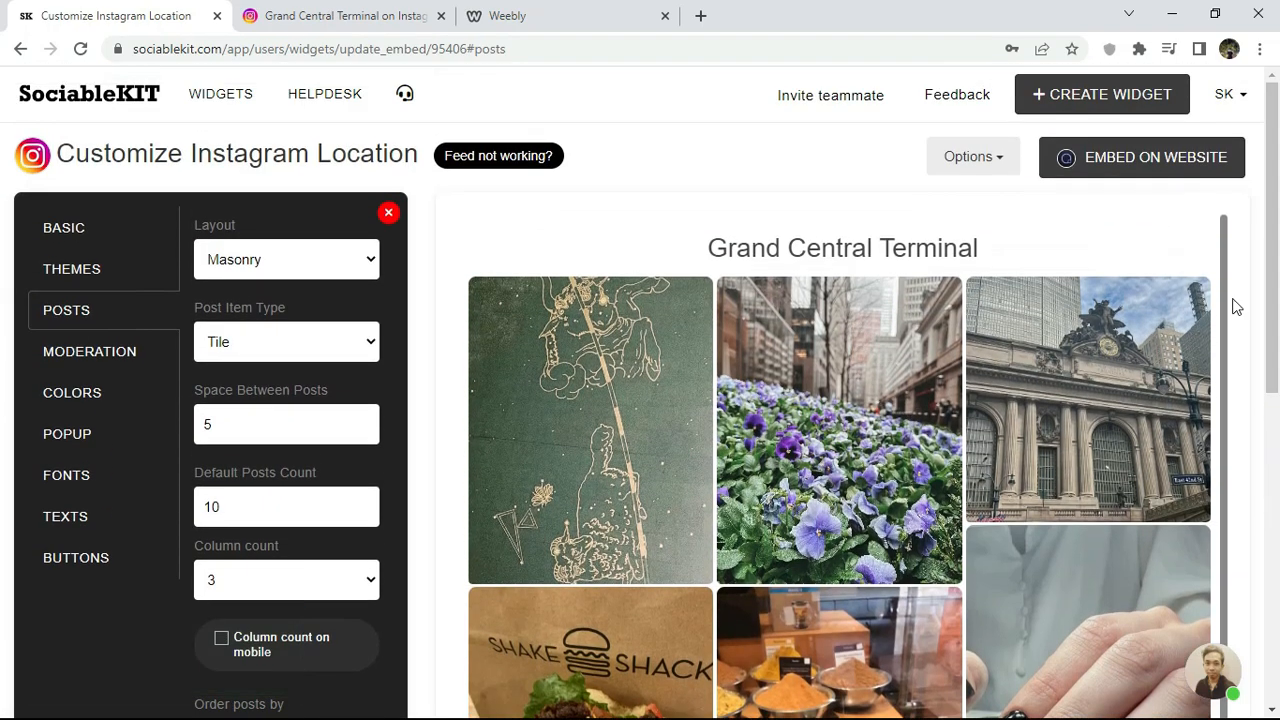
Step: View the post moderation options and set the widget's background color to the red #fd0034
{"action": "left_click", "coordinate": [112, 347]}
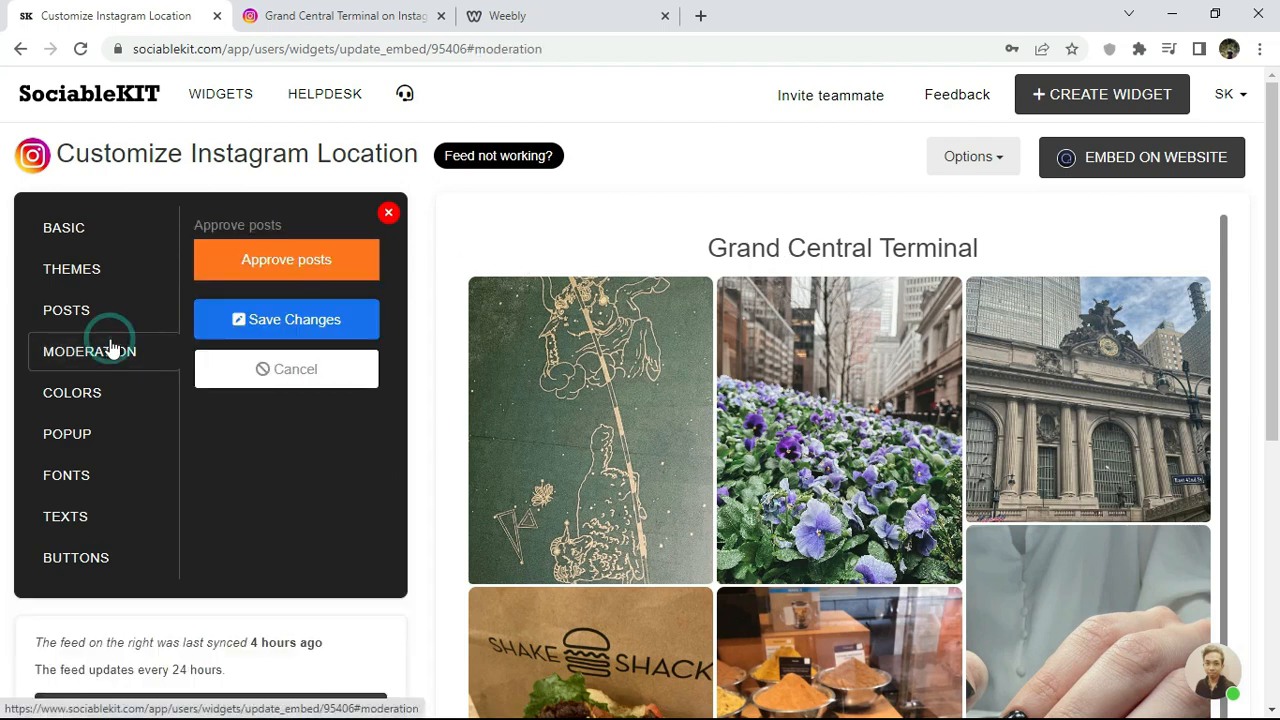
{"action": "left_click", "coordinate": [92, 390]}
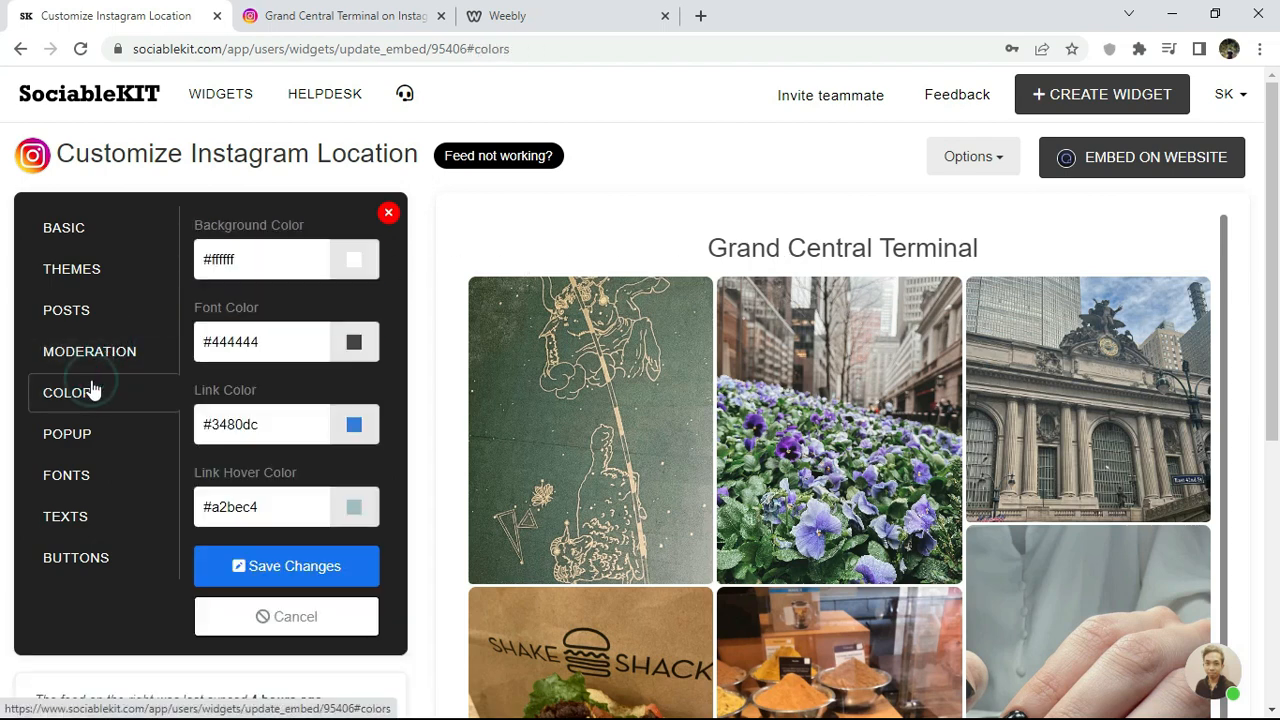
{"action": "left_click", "coordinate": [354, 259]}
{"action": "left_click", "coordinate": [348, 290]}
{"action": "left_click_drag", "start_coordinate": [319, 295], "coordinate": [342, 286]}
{"action": "left_click", "coordinate": [401, 284]}
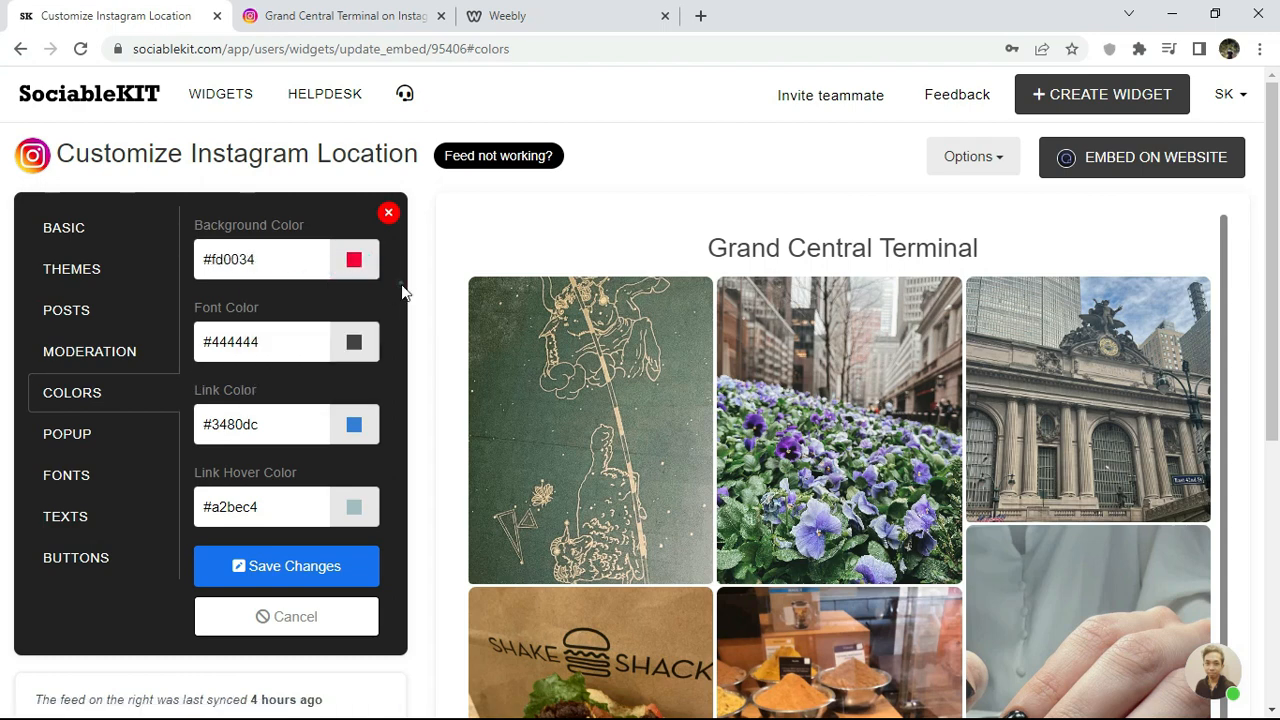
Step: Set the widget's font color to the lime green #aaff00 and save the color changes
{"action": "left_click", "coordinate": [354, 342]}
{"action": "left_click_drag", "start_coordinate": [350, 427], "coordinate": [350, 437]}
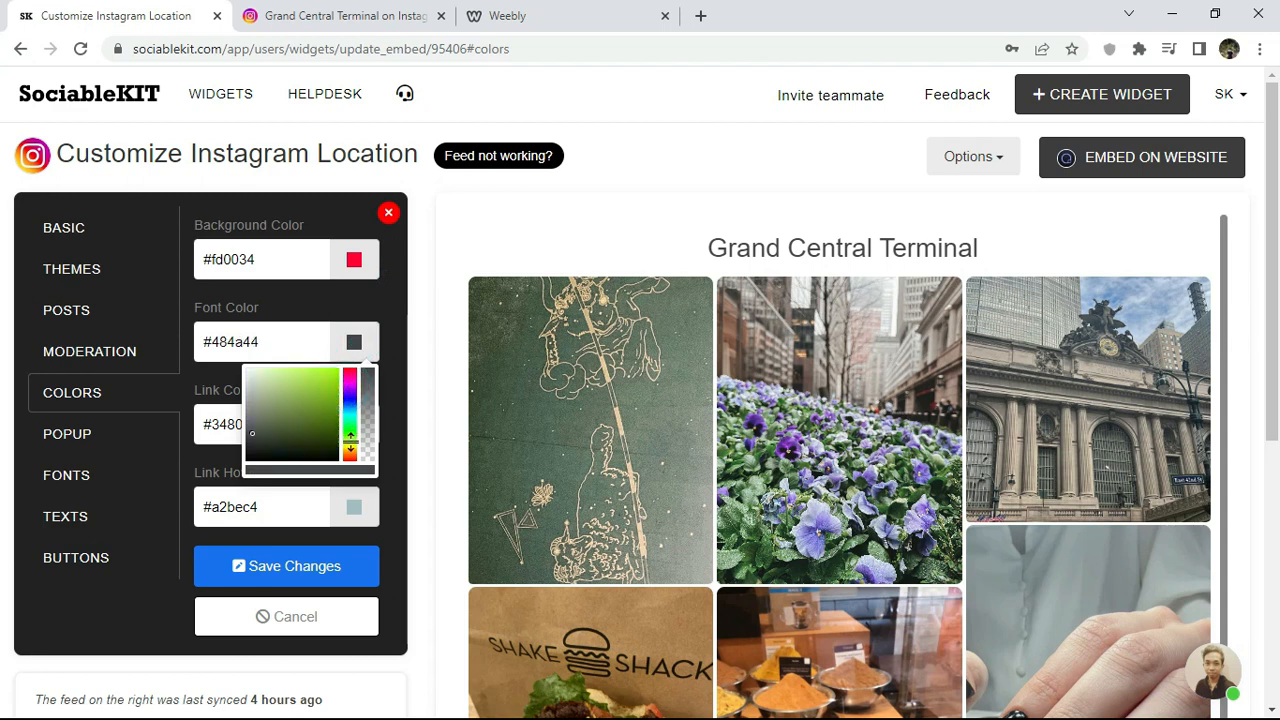
{"action": "left_click_drag", "start_coordinate": [312, 388], "coordinate": [361, 367]}
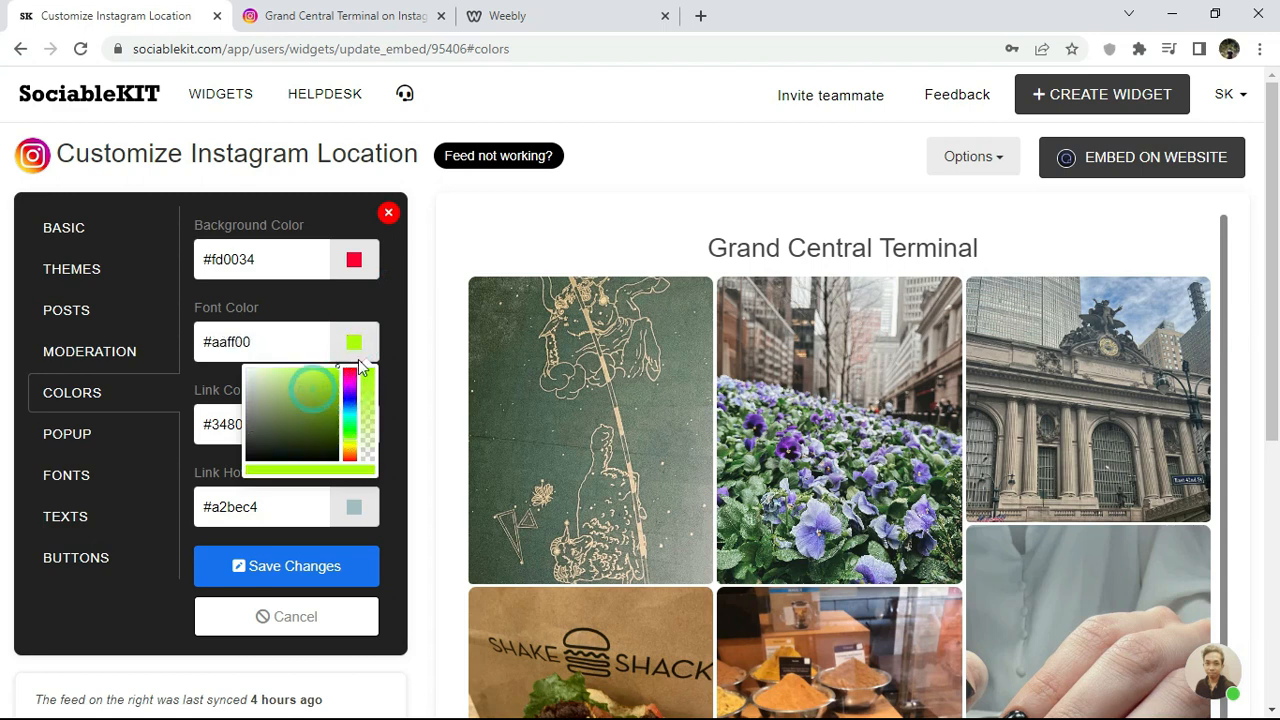
{"action": "left_click", "coordinate": [405, 360]}
{"action": "left_click", "coordinate": [297, 565]}
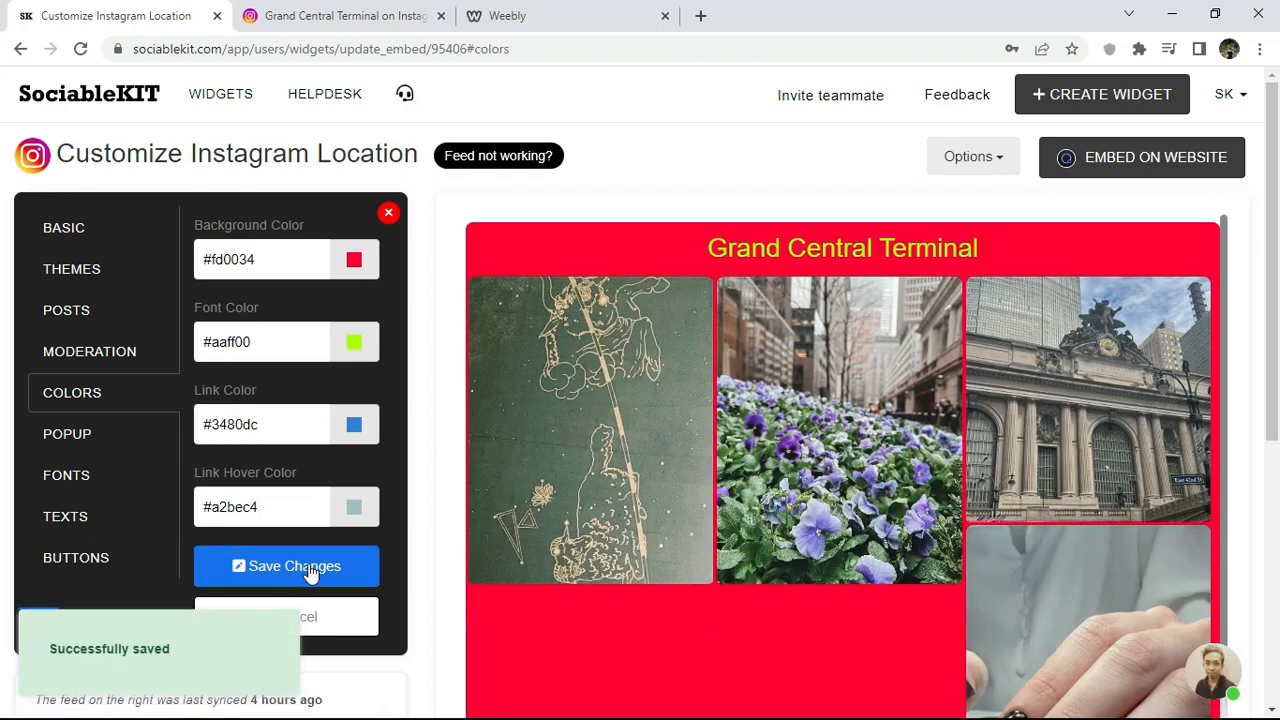
Step: Set the widget's background color to #ffffff and its font color to #444444, and save the color changes
{"action": "scroll", "coordinate": [5, 250], "scroll_direction": "down", "scroll_amount": 1}
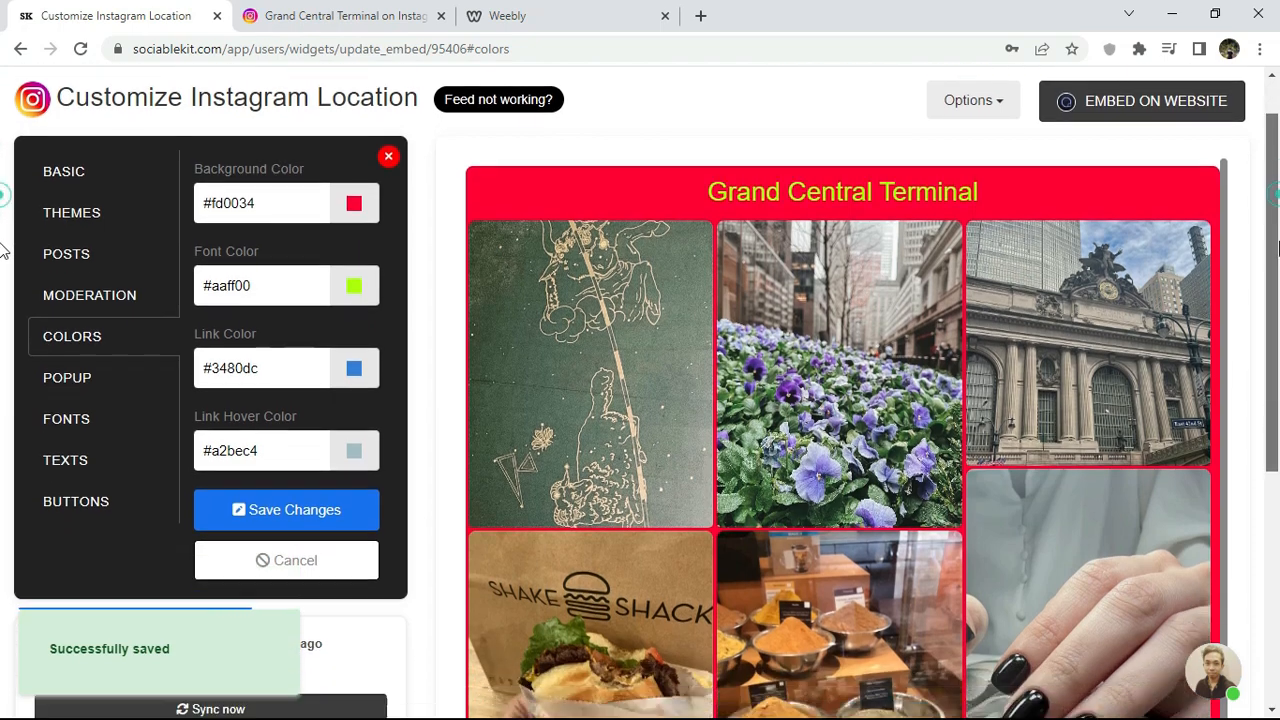
{"action": "scroll", "coordinate": [5, 250], "scroll_direction": "down", "scroll_amount": 4}
{"action": "scroll", "coordinate": [5, 305], "scroll_direction": "up", "scroll_amount": 3}
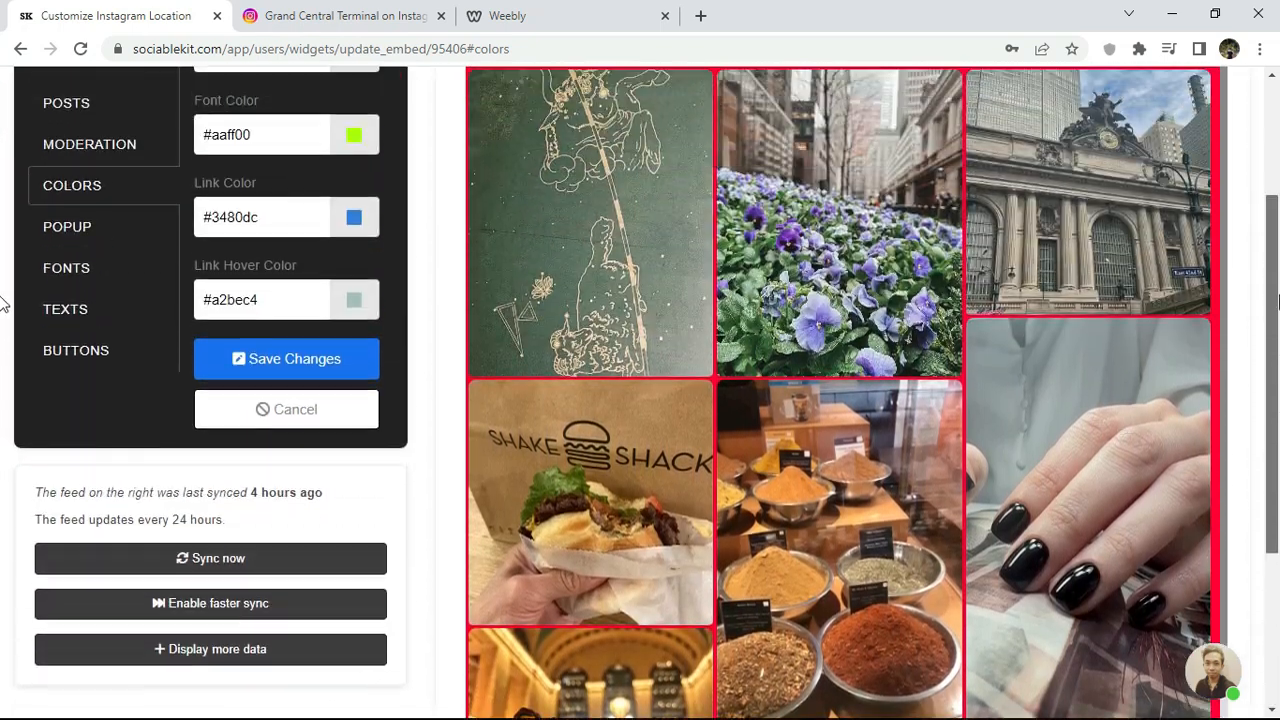
{"action": "scroll", "coordinate": [3, 305], "scroll_direction": "up", "scroll_amount": 3}
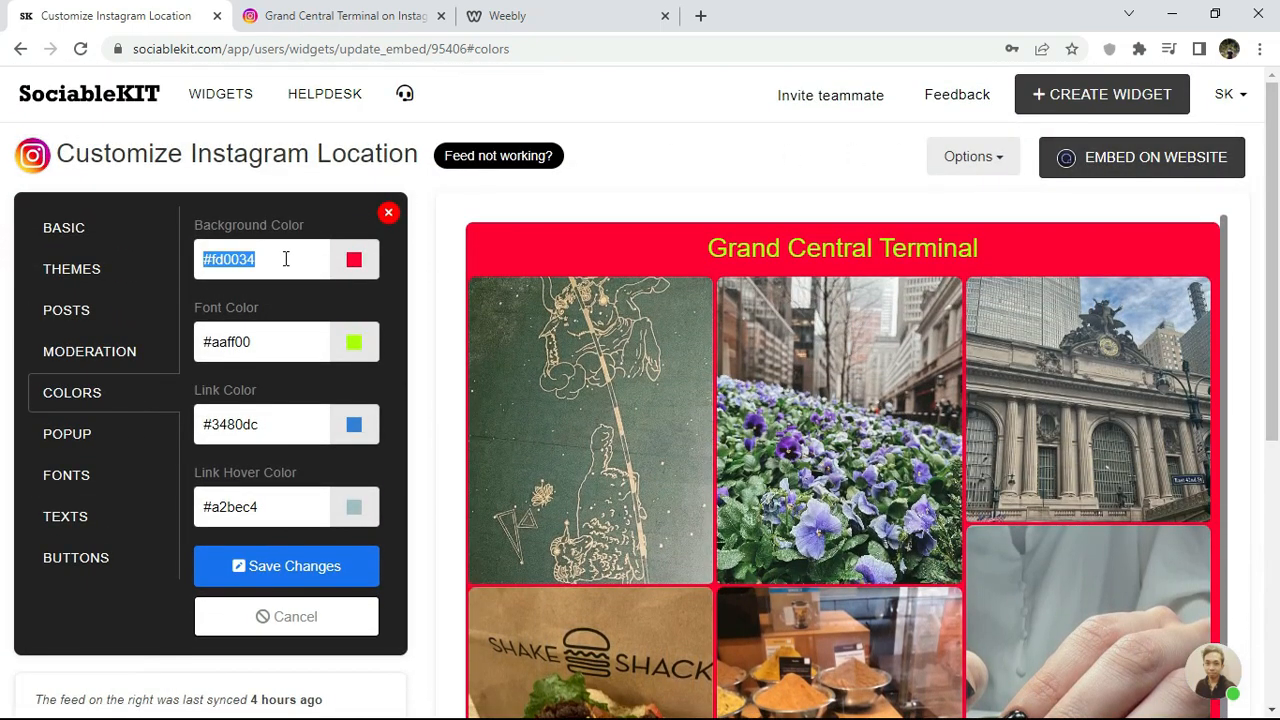
{"action": "type", "text": "#ffffff"}
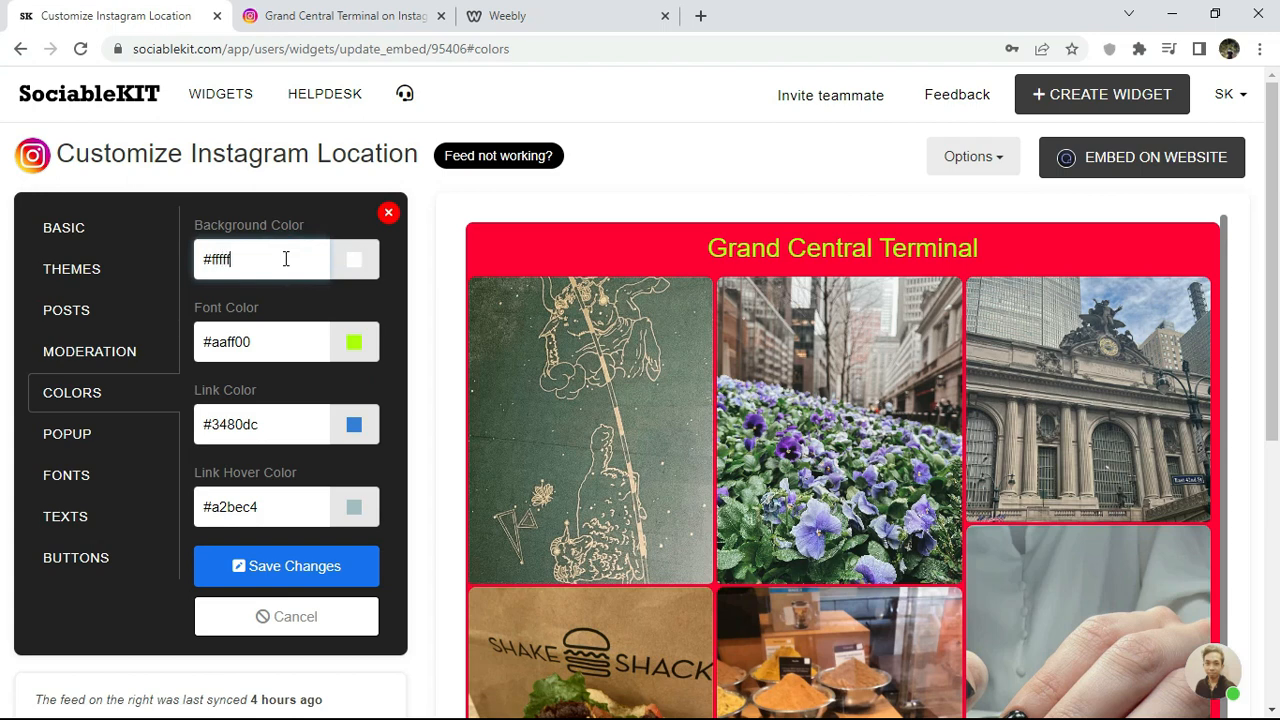
{"action": "type", "text": "#444444"}
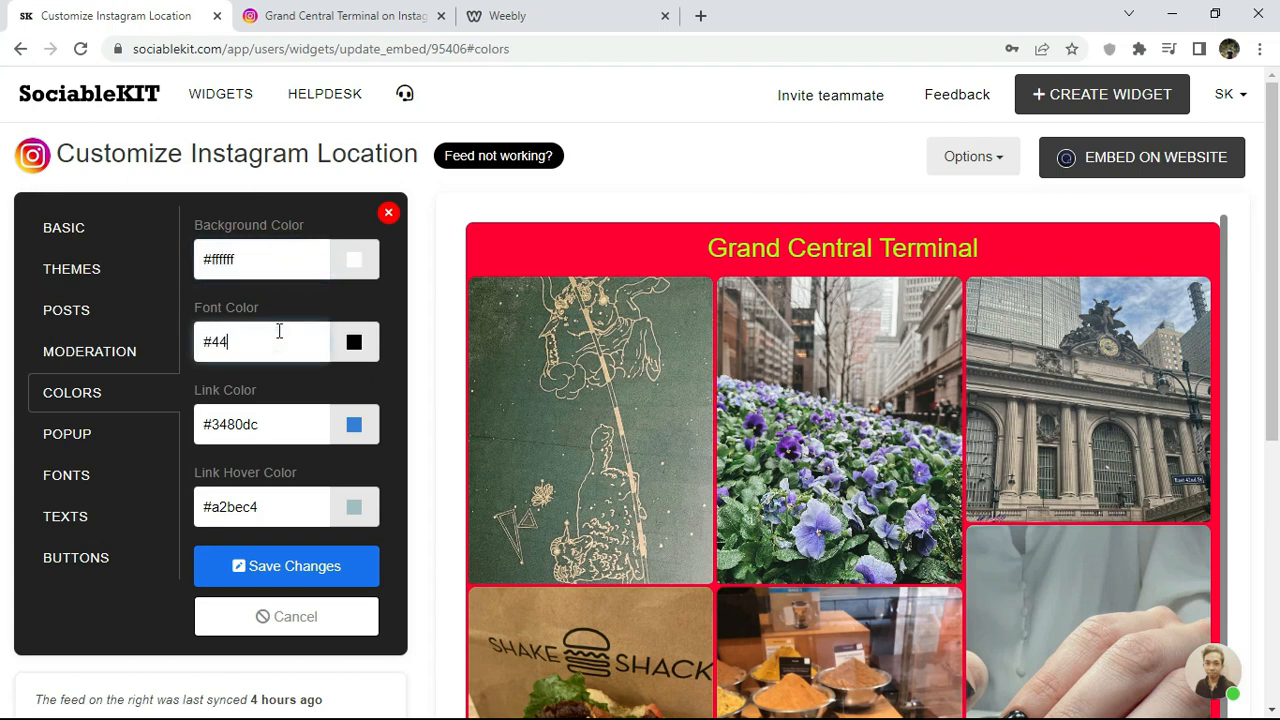
{"action": "left_click", "coordinate": [279, 565]}
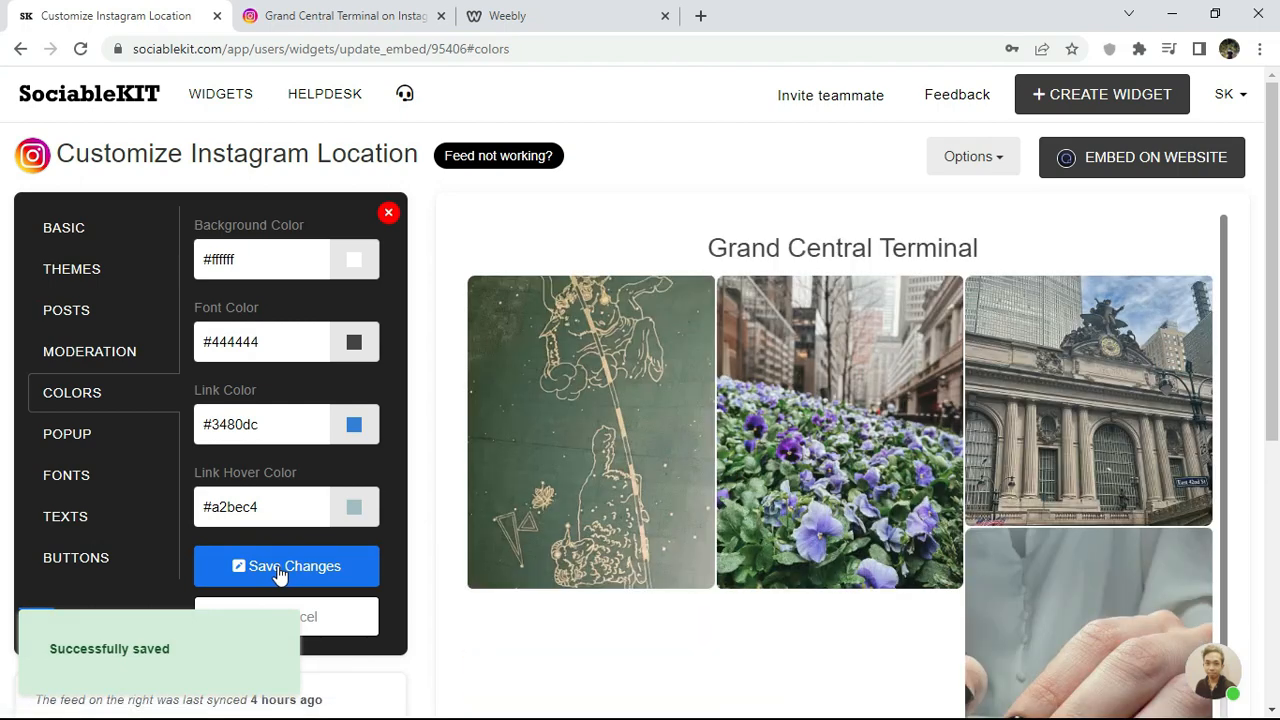
Step: View the popup options, set the widget's font family to 'Courier New', Courier, monospace, and save the change
{"action": "left_click", "coordinate": [104, 436]}
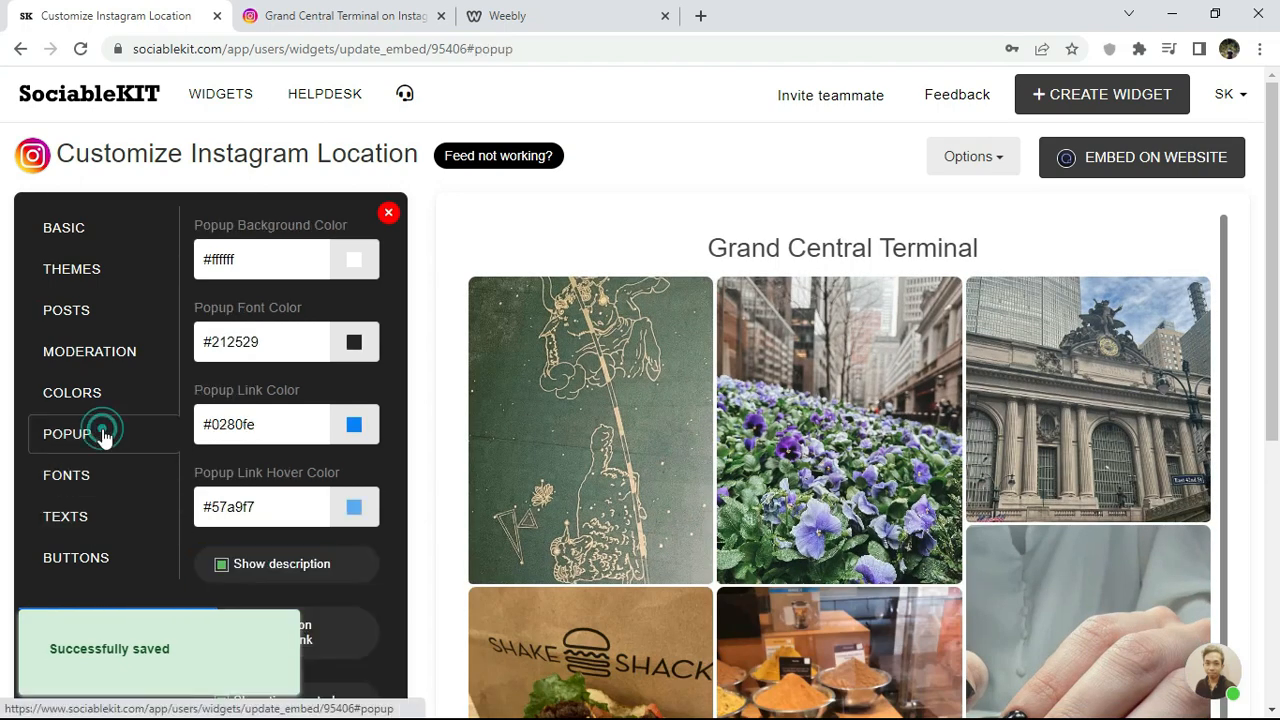
{"action": "left_click", "coordinate": [95, 482]}
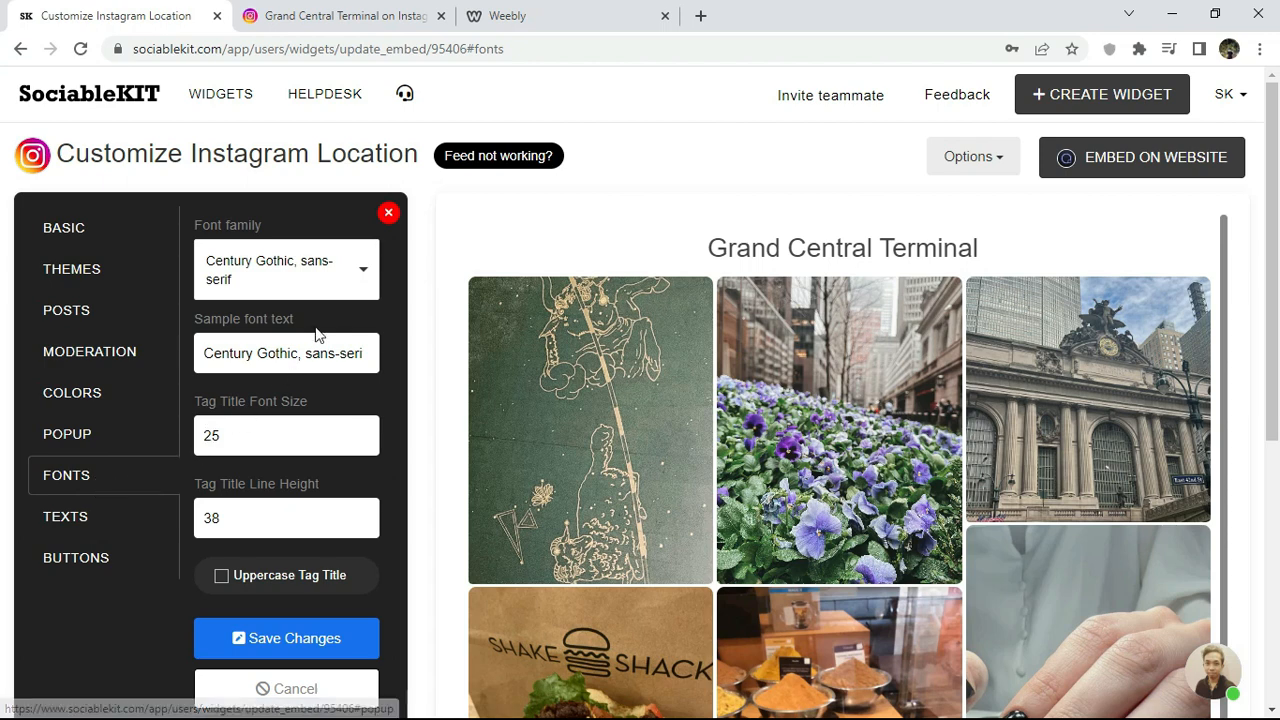
{"action": "left_click", "coordinate": [325, 294]}
{"action": "left_click", "coordinate": [308, 364]}
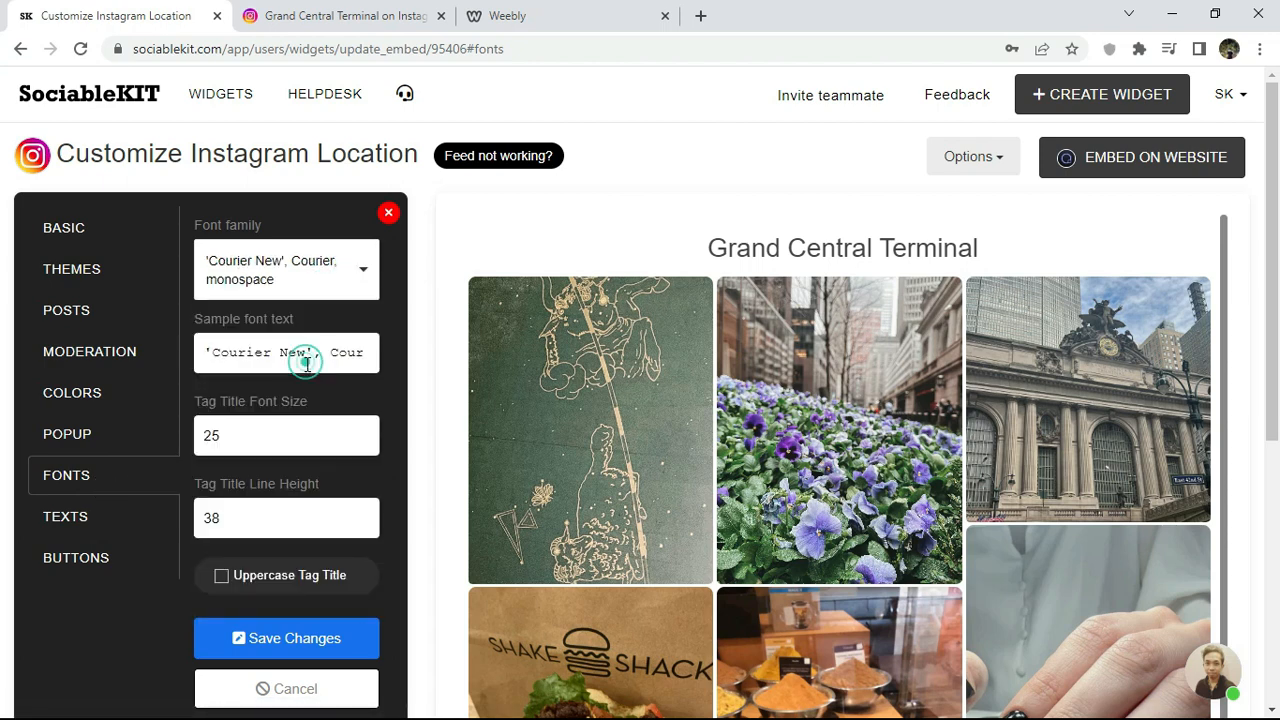
{"action": "left_click", "coordinate": [278, 634]}
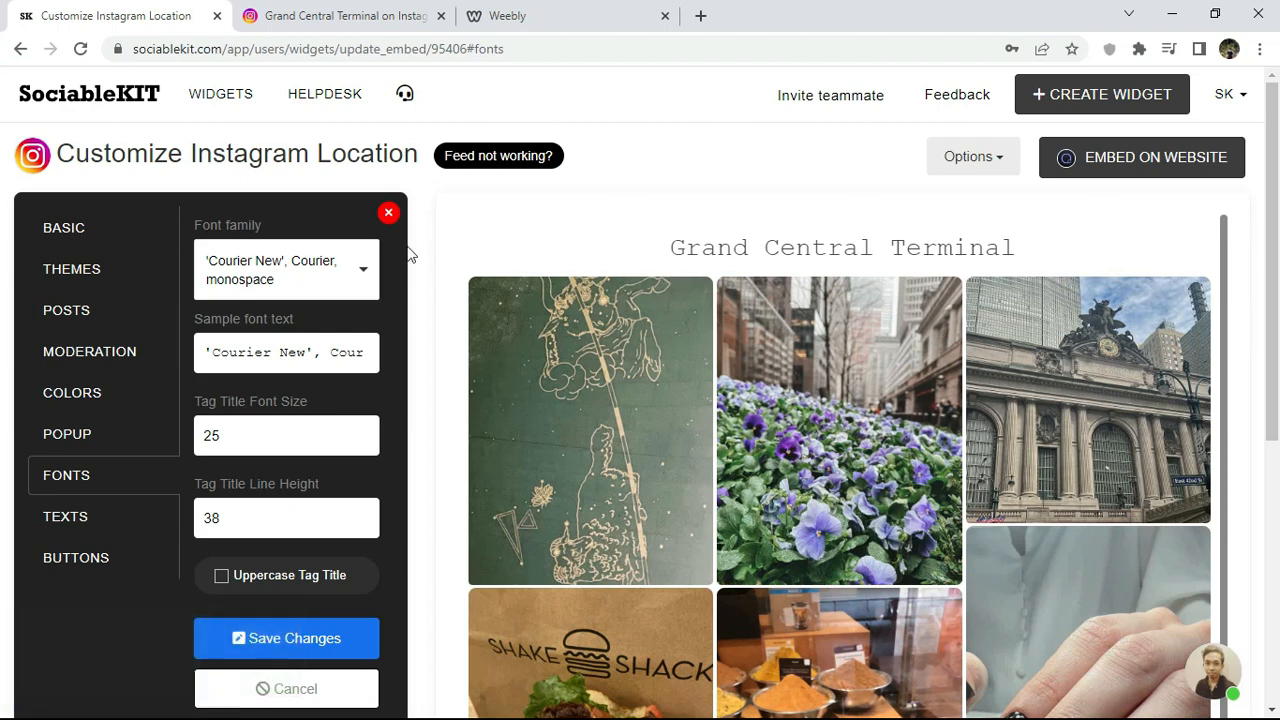
Step: Set the widget's font family to Century Gothic, sans-serif and save the change
{"action": "left_click", "coordinate": [268, 260]}
{"action": "type", "text": "ce"}
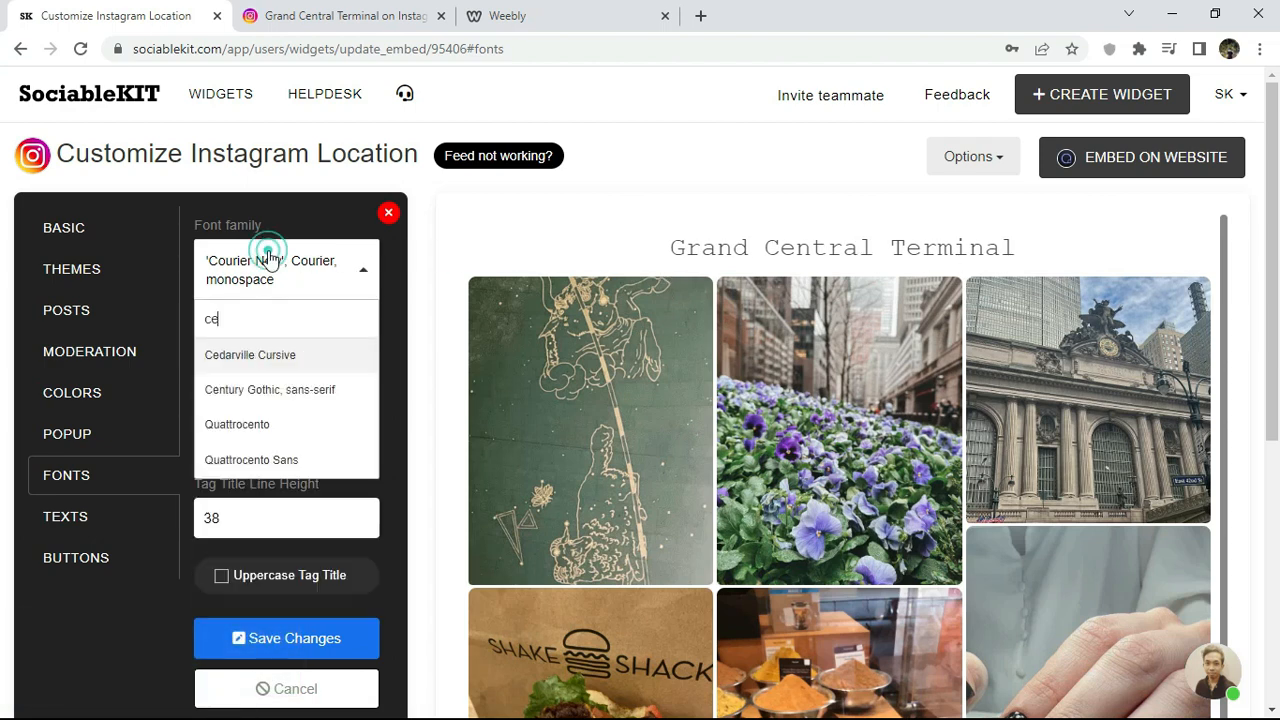
{"action": "left_click", "coordinate": [268, 390]}
{"action": "left_click", "coordinate": [258, 638]}
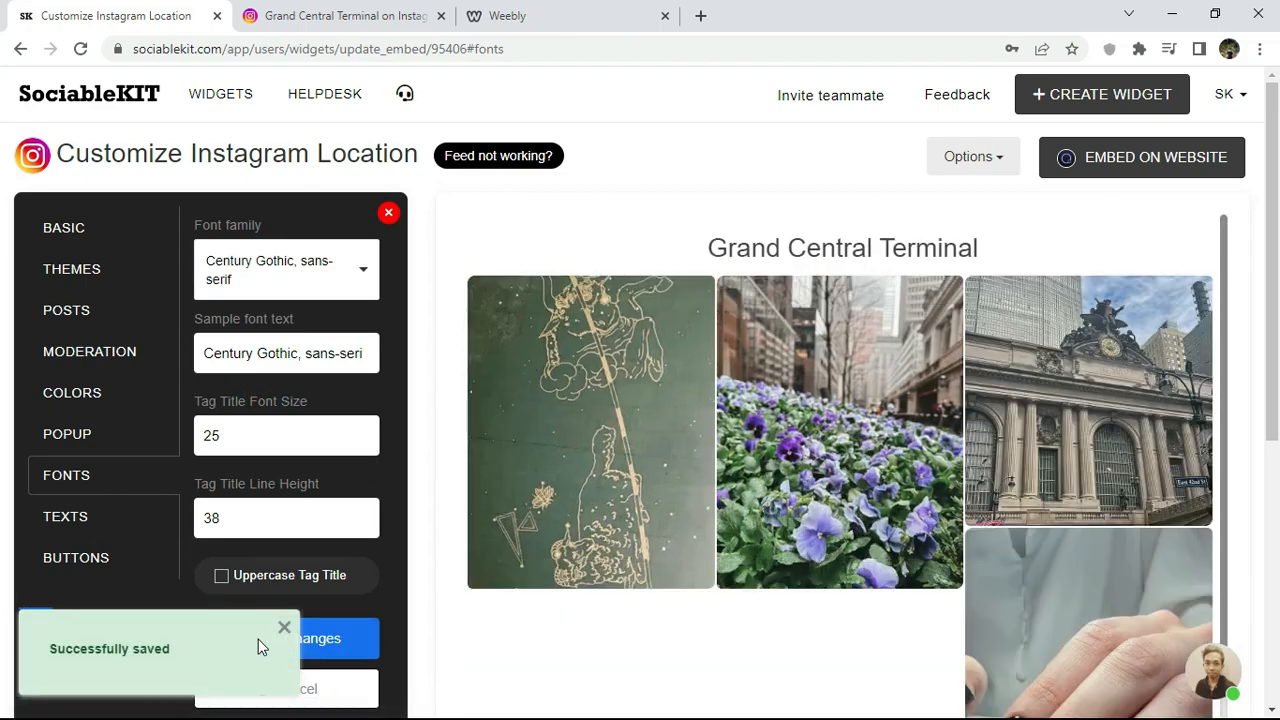
Step: View the widget's text options and set the button background color to the red #ff0000
{"action": "left_click", "coordinate": [70, 521]}
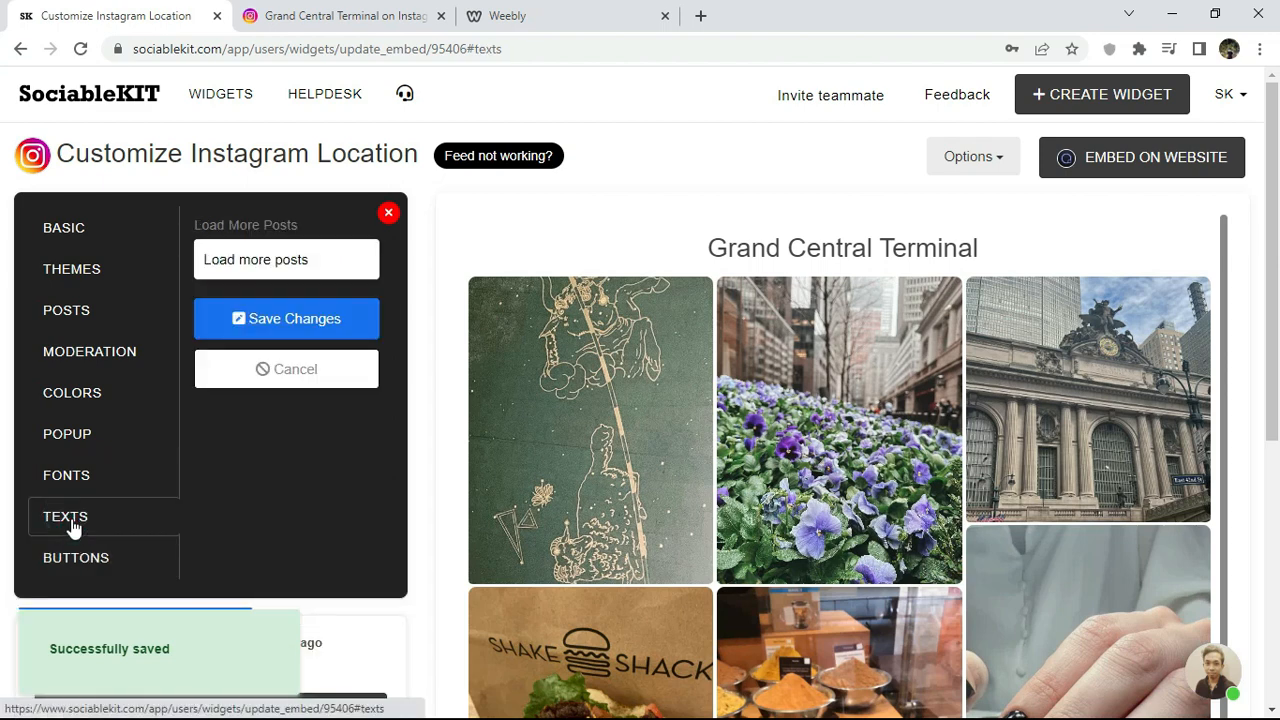
{"action": "left_click", "coordinate": [74, 560]}
{"action": "triple_click", "coordinate": [260, 262]}
{"action": "left_click", "coordinate": [357, 268]}
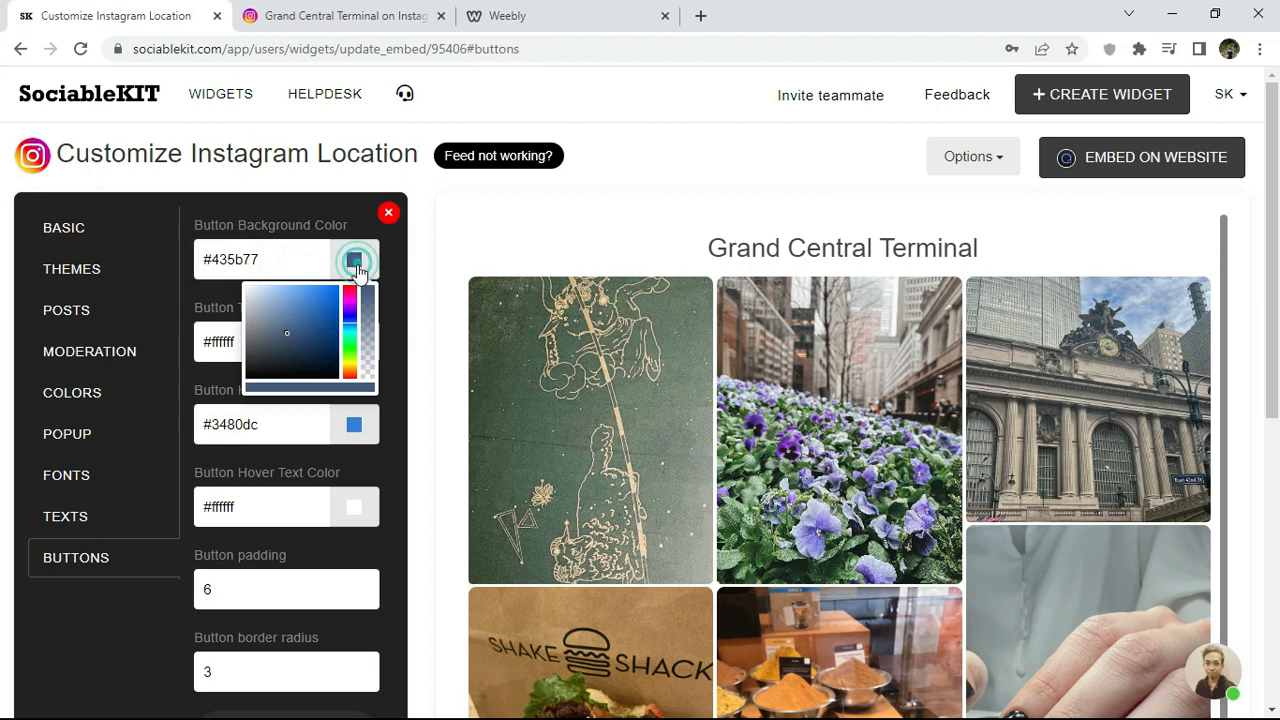
{"action": "left_click", "coordinate": [349, 290]}
{"action": "left_click", "coordinate": [308, 296]}
{"action": "left_click", "coordinate": [337, 287]}
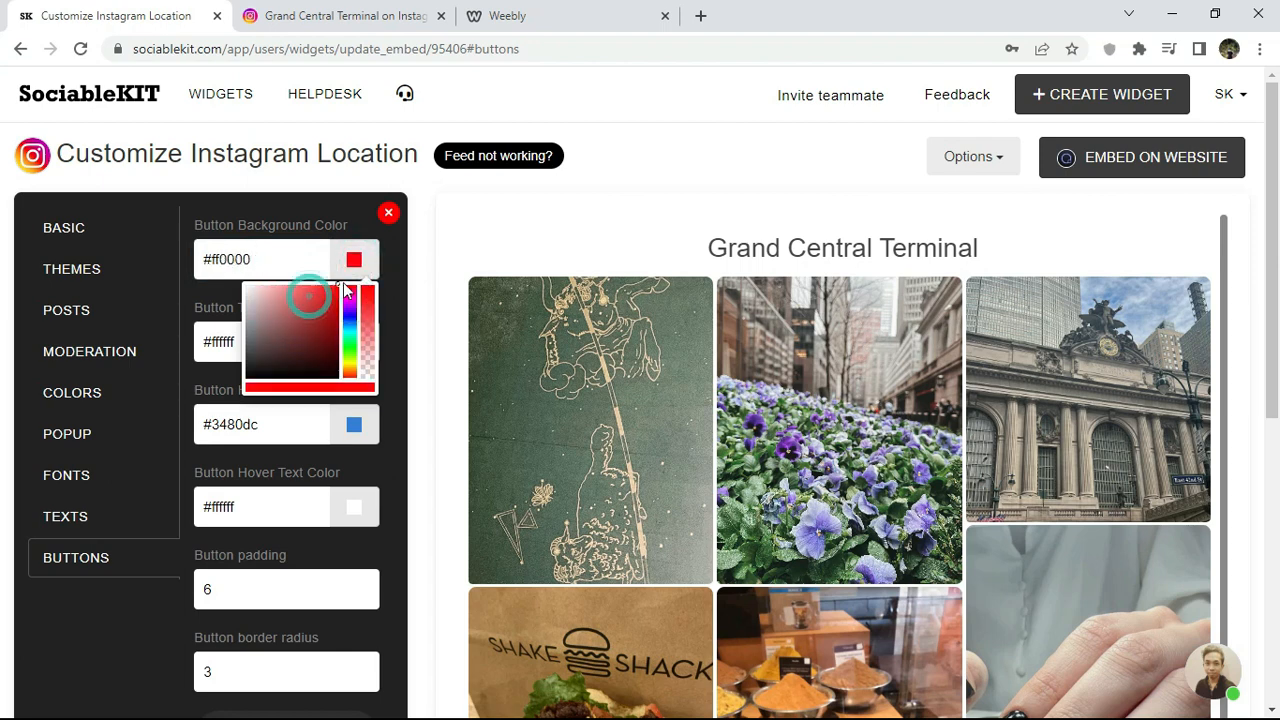
{"action": "left_click", "coordinate": [390, 275]}
Step: Set the button text color to the yellow #ffff00 and save the button changes
{"action": "left_click", "coordinate": [357, 343]}
{"action": "left_click", "coordinate": [349, 445]}
{"action": "left_click", "coordinate": [338, 369]}
{"action": "left_click", "coordinate": [390, 365]}
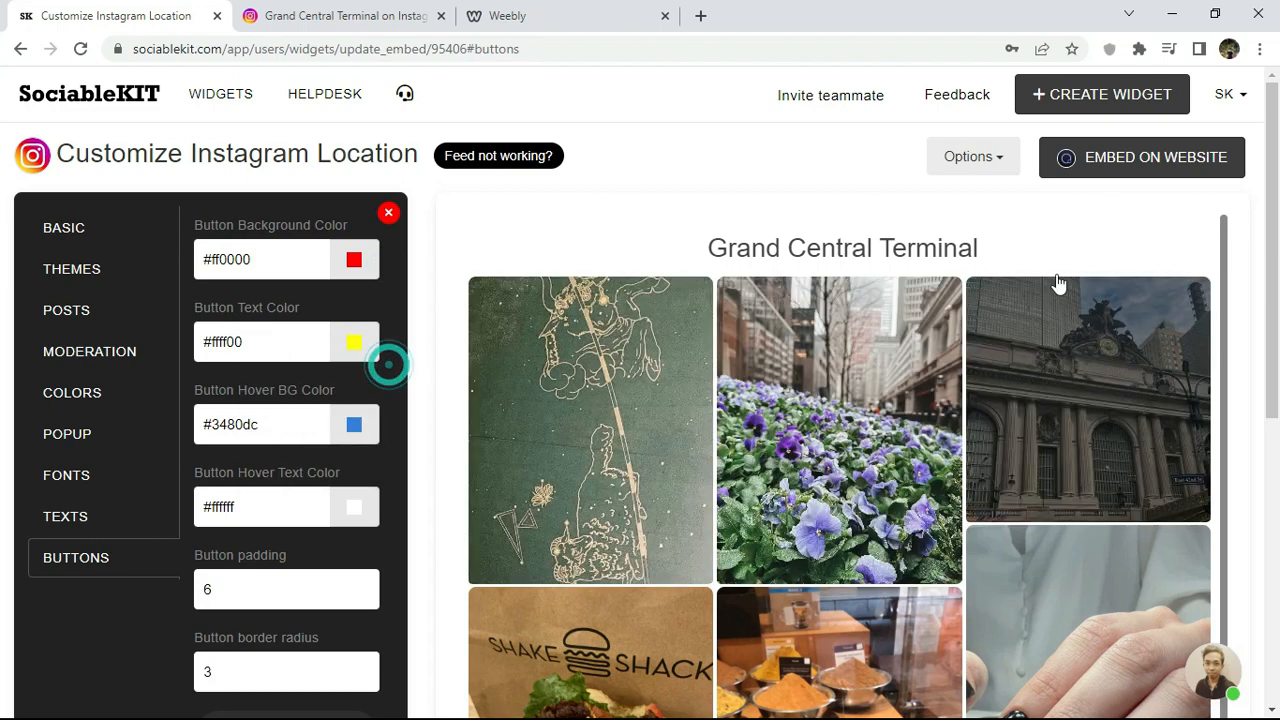
{"action": "left_click_drag", "start_coordinate": [1266, 200], "coordinate": [1266, 436]}
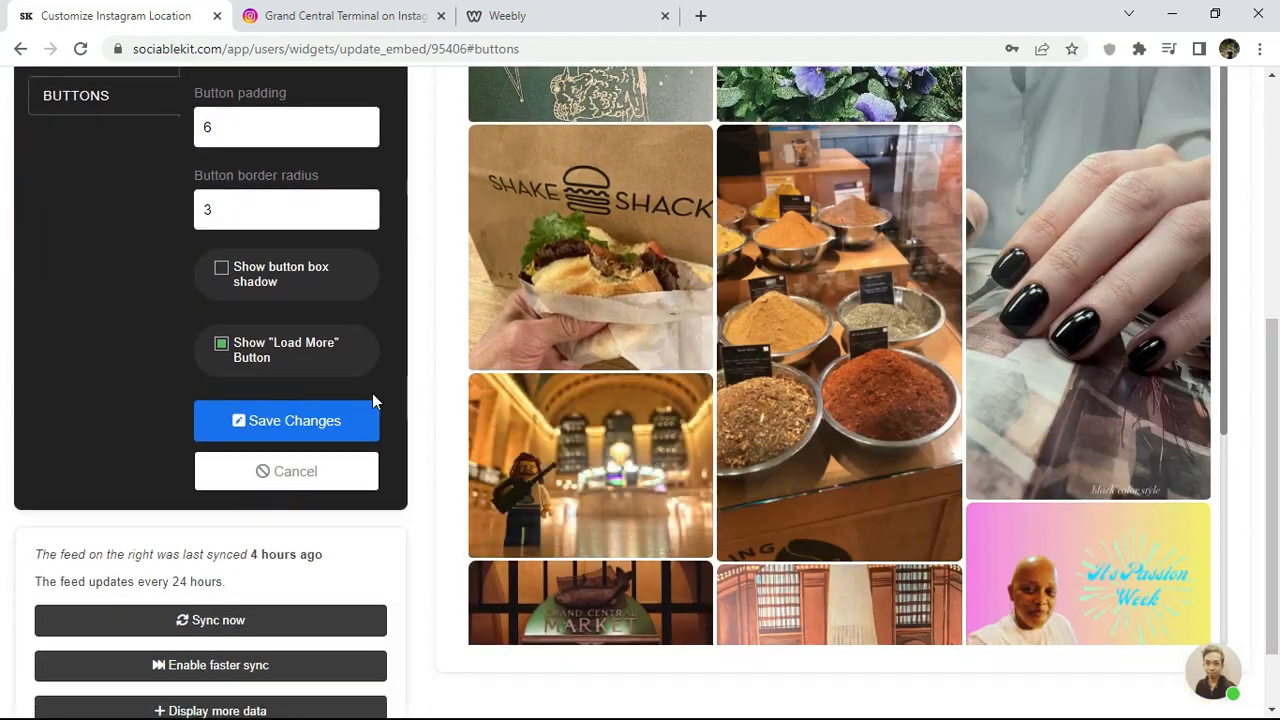
{"action": "left_click", "coordinate": [288, 410]}
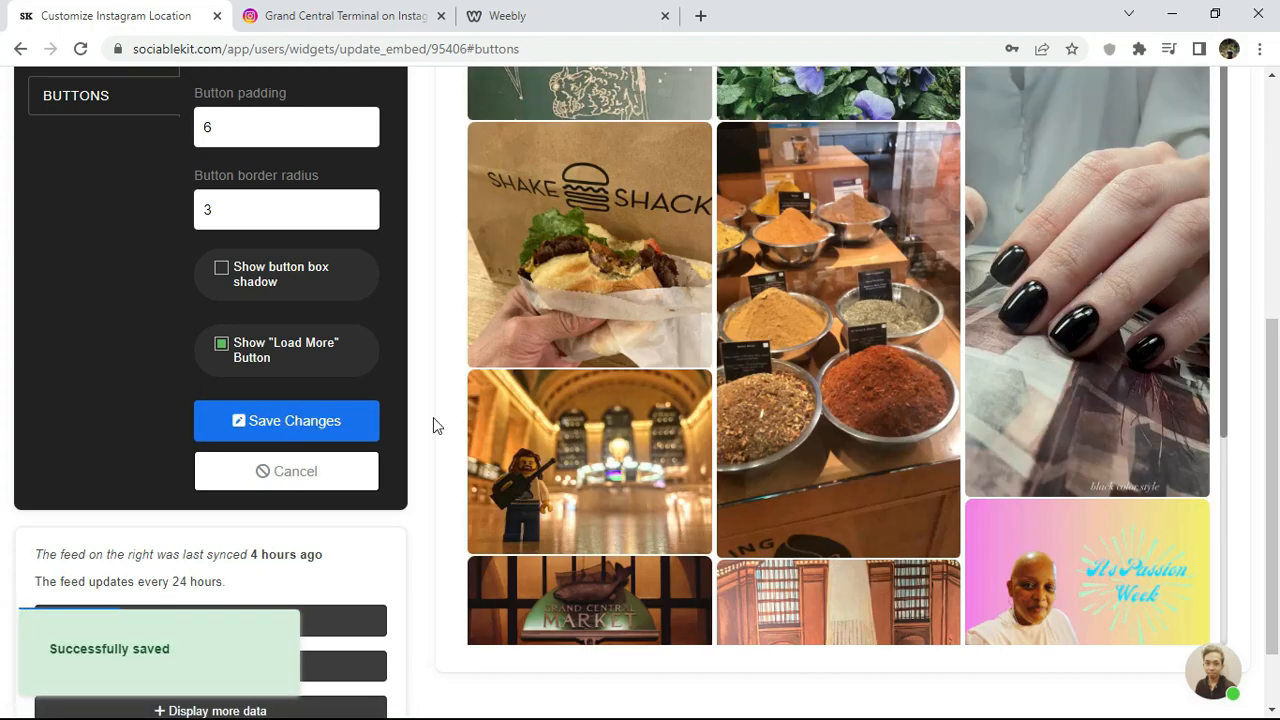
Step: Examine the load-more button in the widget preview, load more posts with it and look through them
{"action": "left_click_drag", "start_coordinate": [1224, 260], "coordinate": [1213, 511]}
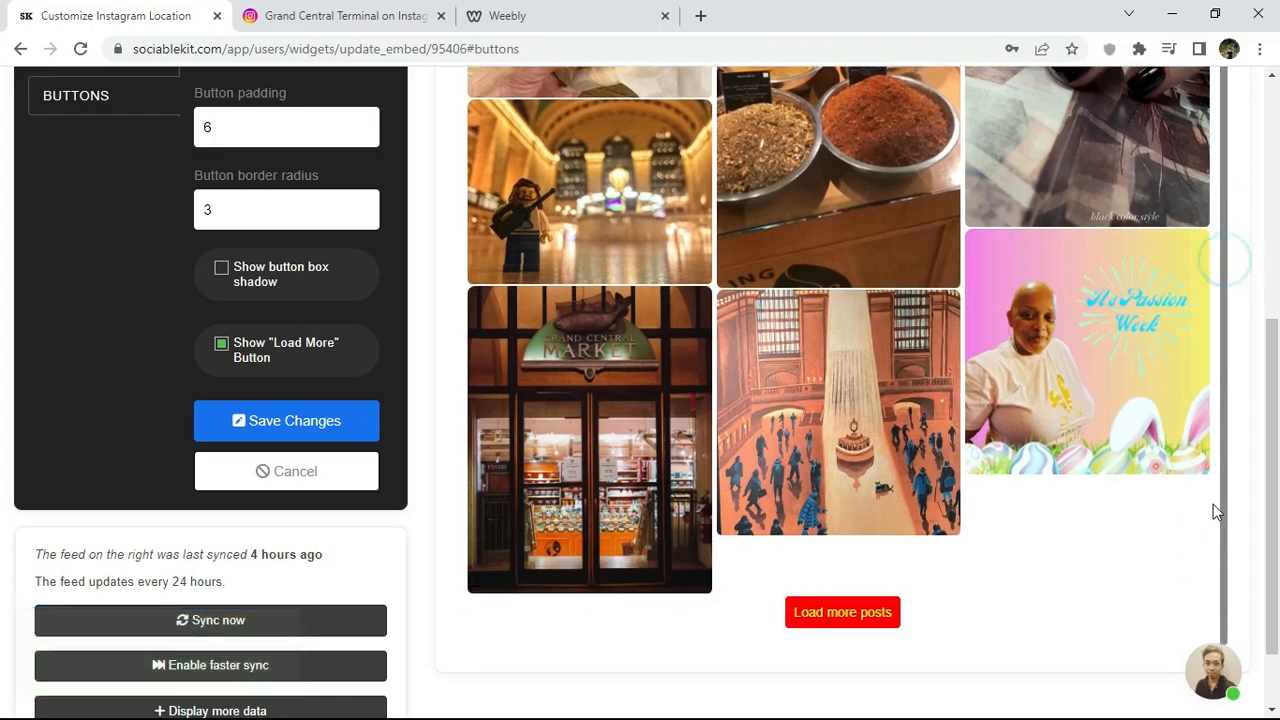
{"action": "left_click", "coordinate": [888, 614]}
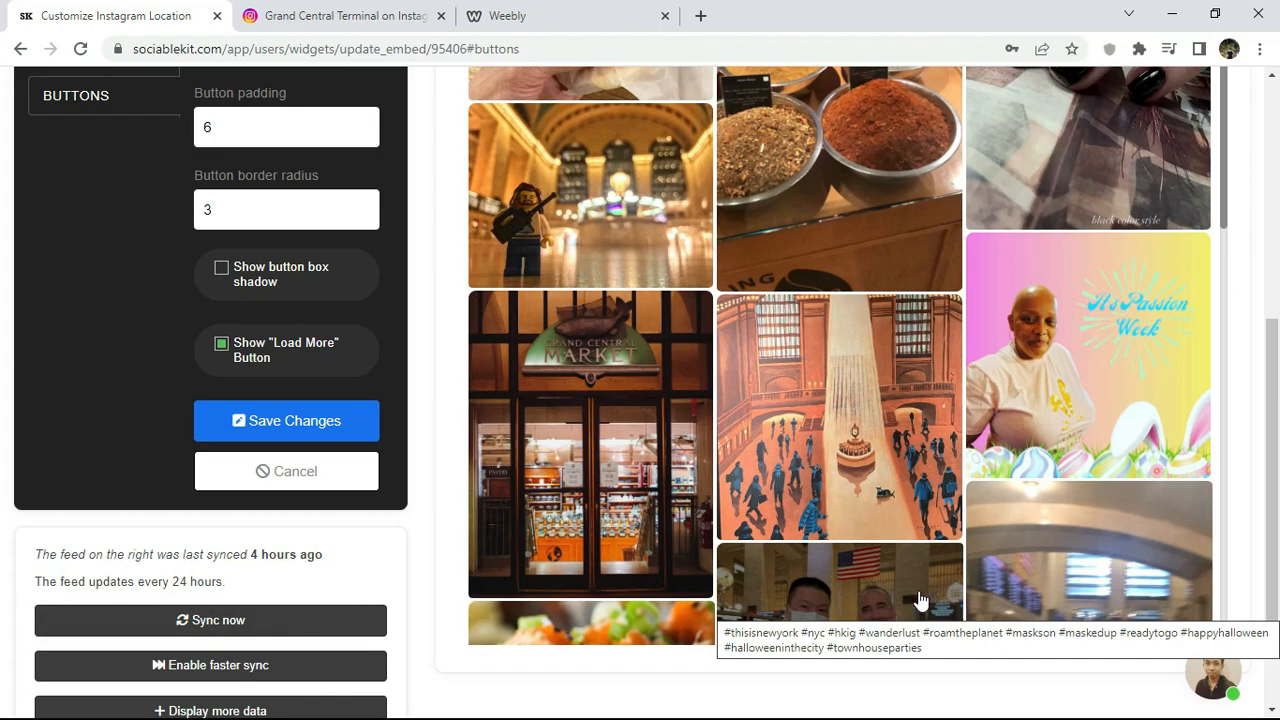
{"action": "left_click_drag", "start_coordinate": [1228, 207], "coordinate": [1214, 640]}
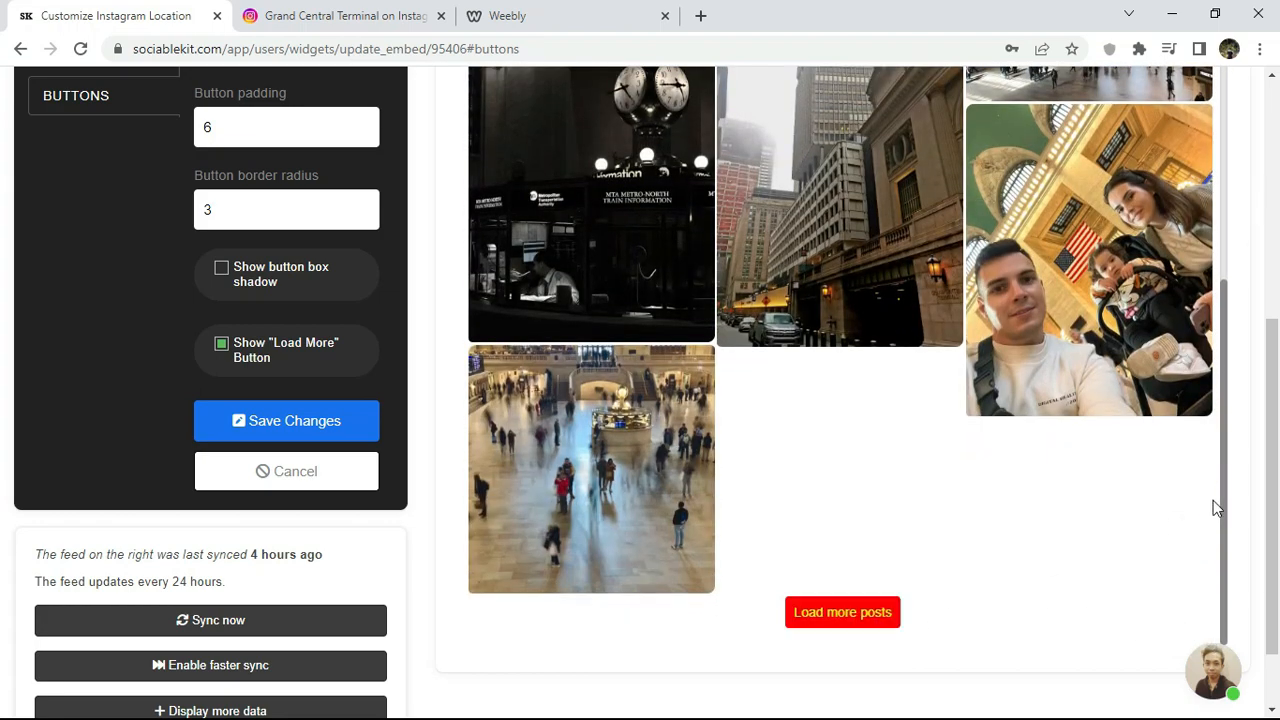
Step: Set the button background color to #435b77 and the button text color to #ffffff, and save the changes
{"action": "scroll", "coordinate": [1157, 520], "scroll_direction": "up", "scroll_amount": 5}
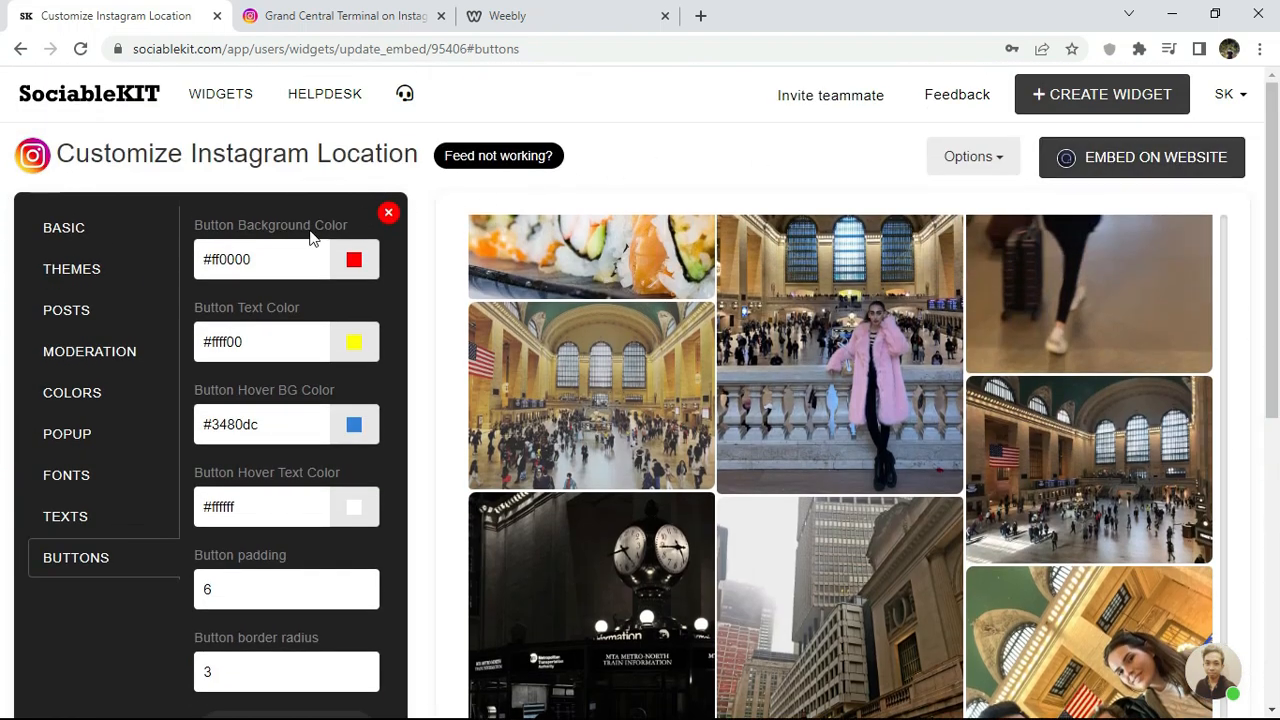
{"action": "type", "text": "#"}
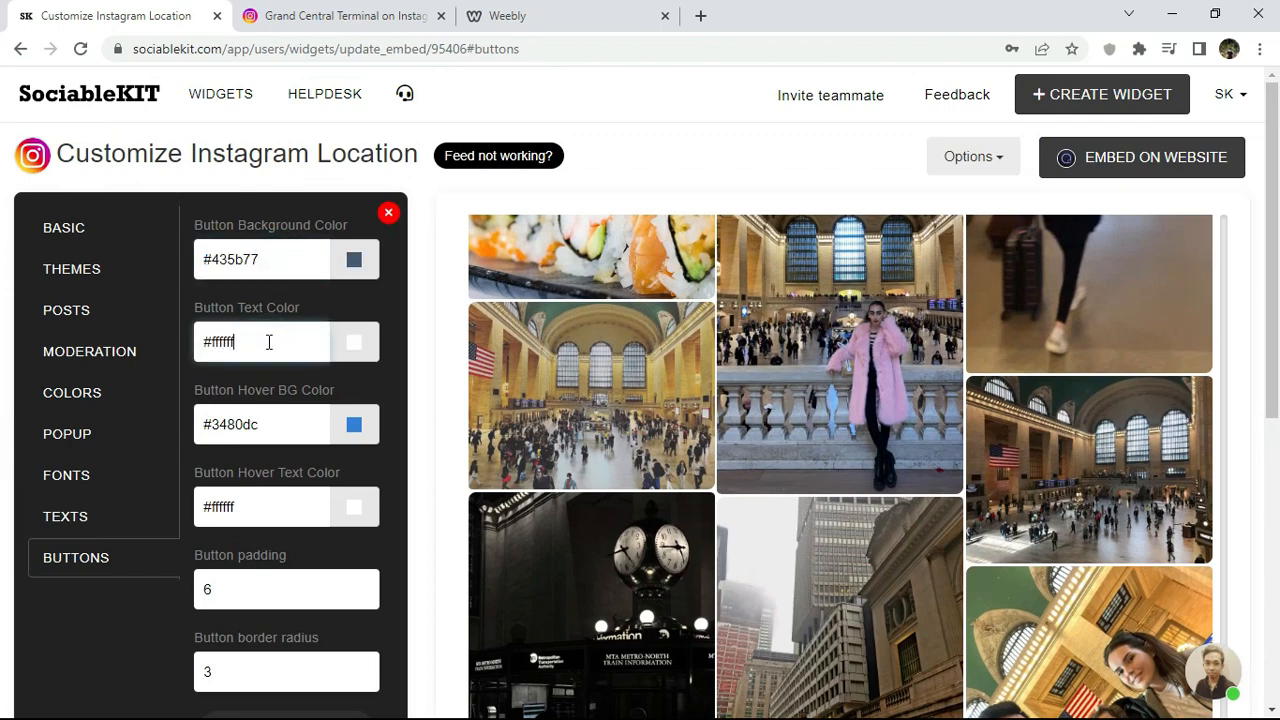
{"action": "scroll", "coordinate": [968, 362], "scroll_direction": "down", "scroll_amount": 3}
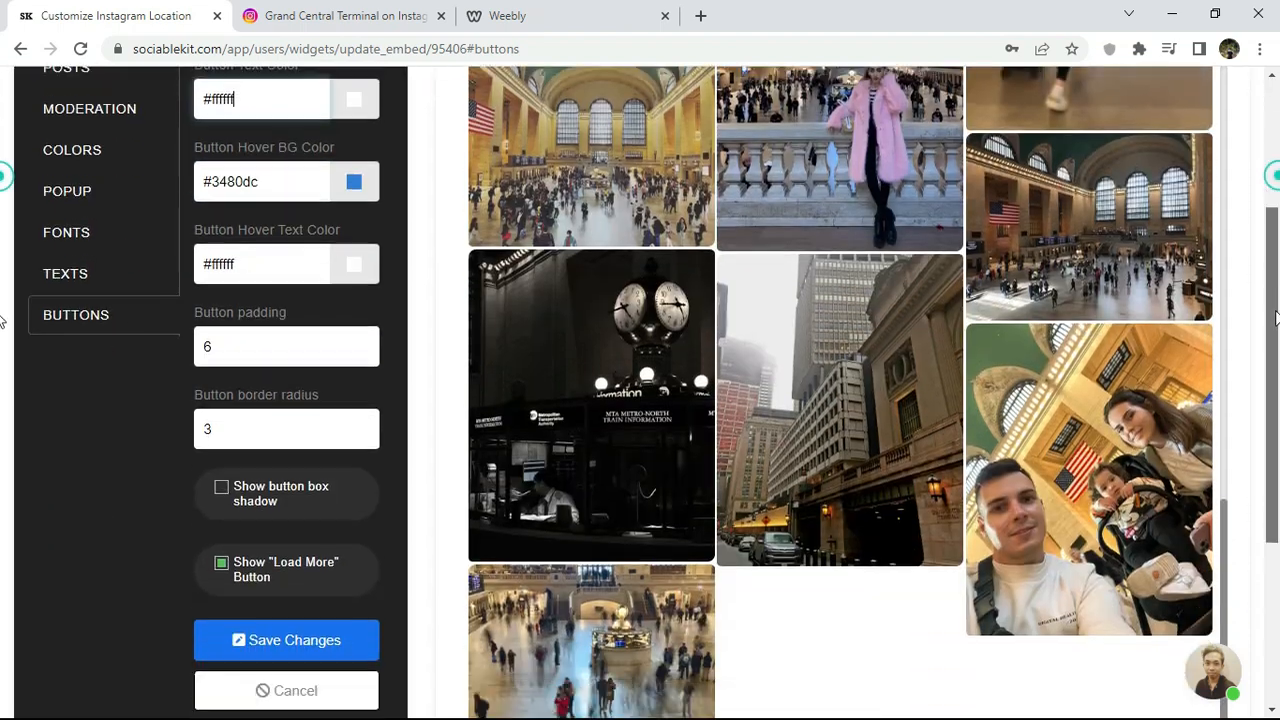
{"action": "left_click", "coordinate": [284, 548]}
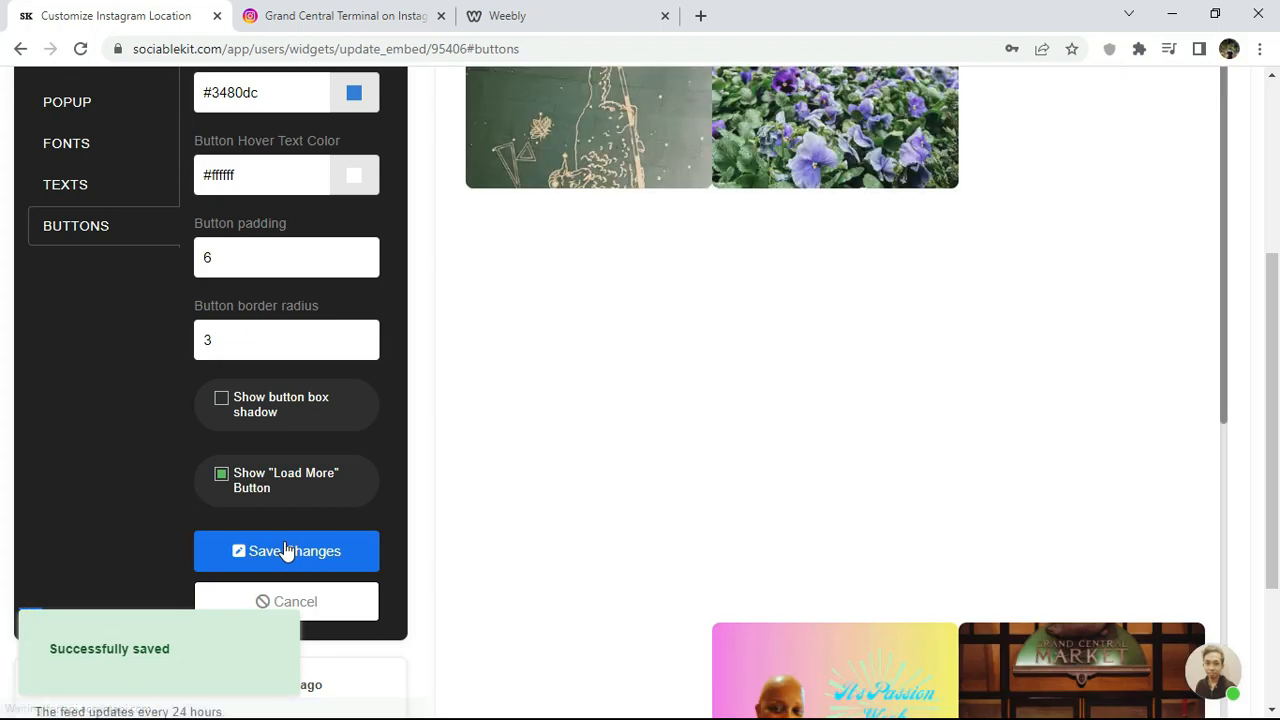
{"action": "left_click_drag", "start_coordinate": [1277, 464], "coordinate": [1278, 272]}
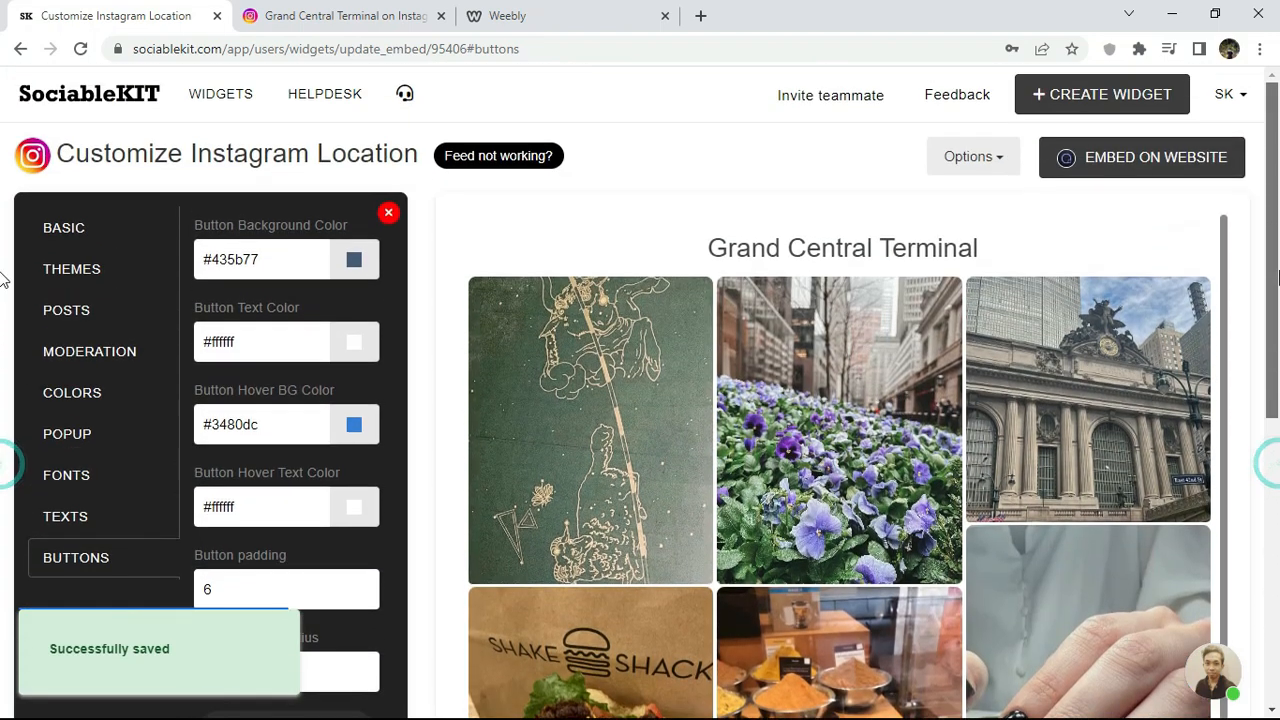
Step: Select Weebly as the website builder for embedding the widget and copy its JavaScript embed code
{"action": "left_click", "coordinate": [76, 231]}
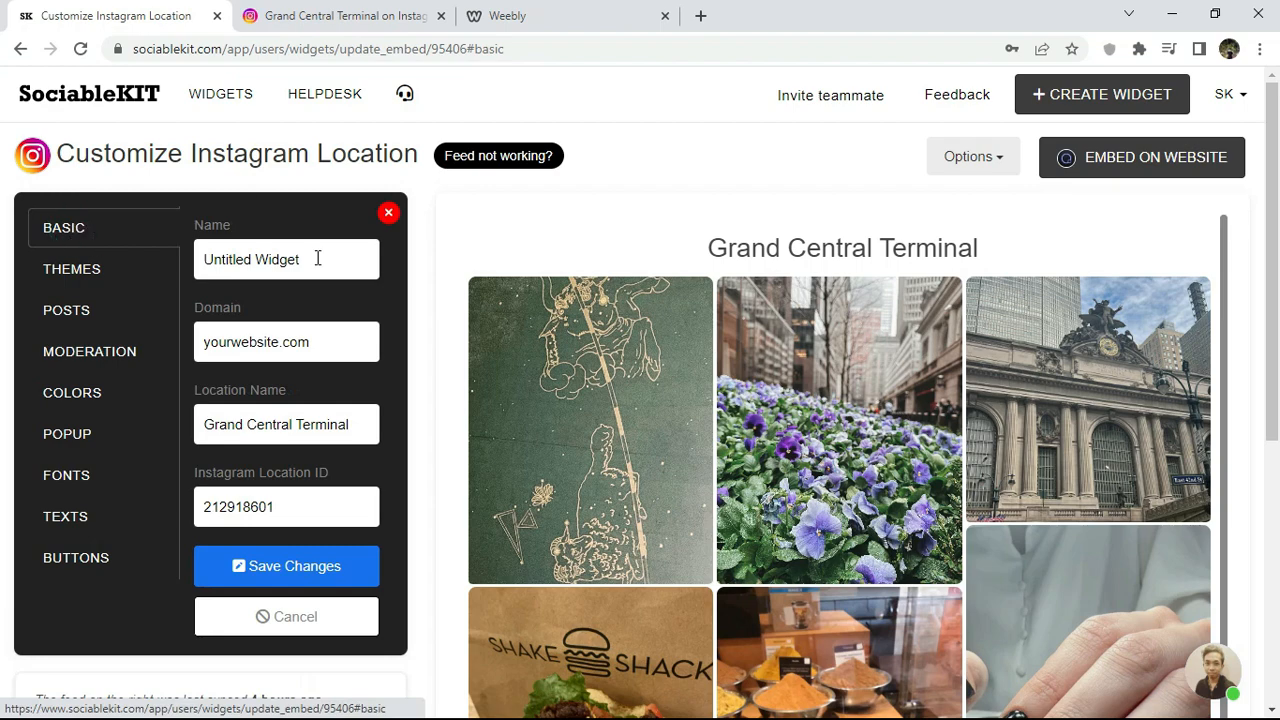
{"action": "left_click", "coordinate": [1108, 166]}
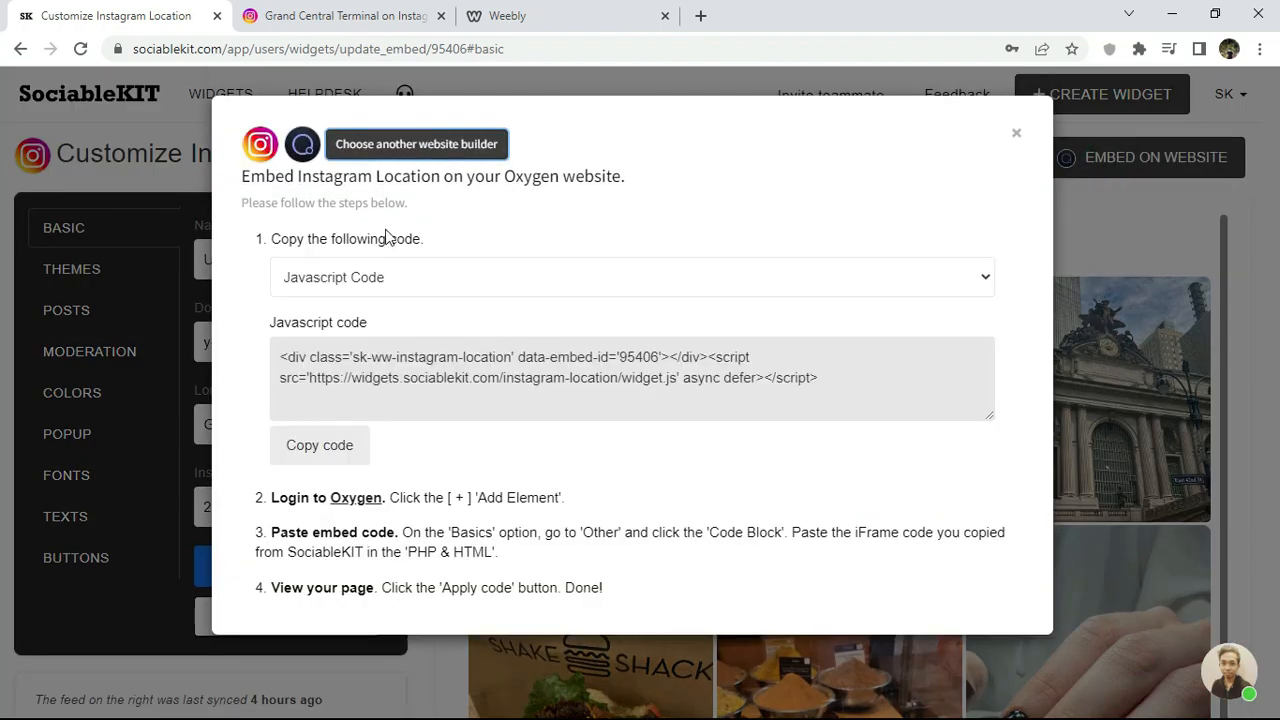
{"action": "left_click", "coordinate": [368, 150]}
{"action": "left_click", "coordinate": [327, 203]}
{"action": "type", "text": "wee"}
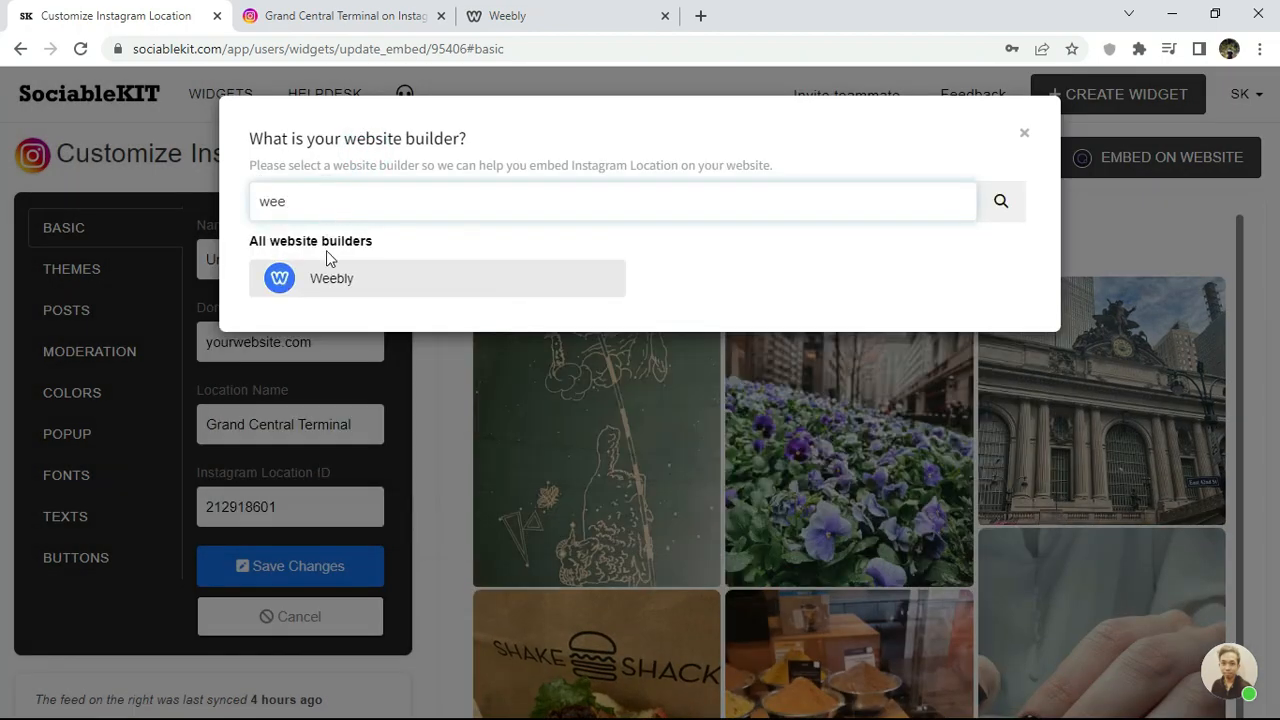
{"action": "left_click", "coordinate": [329, 279]}
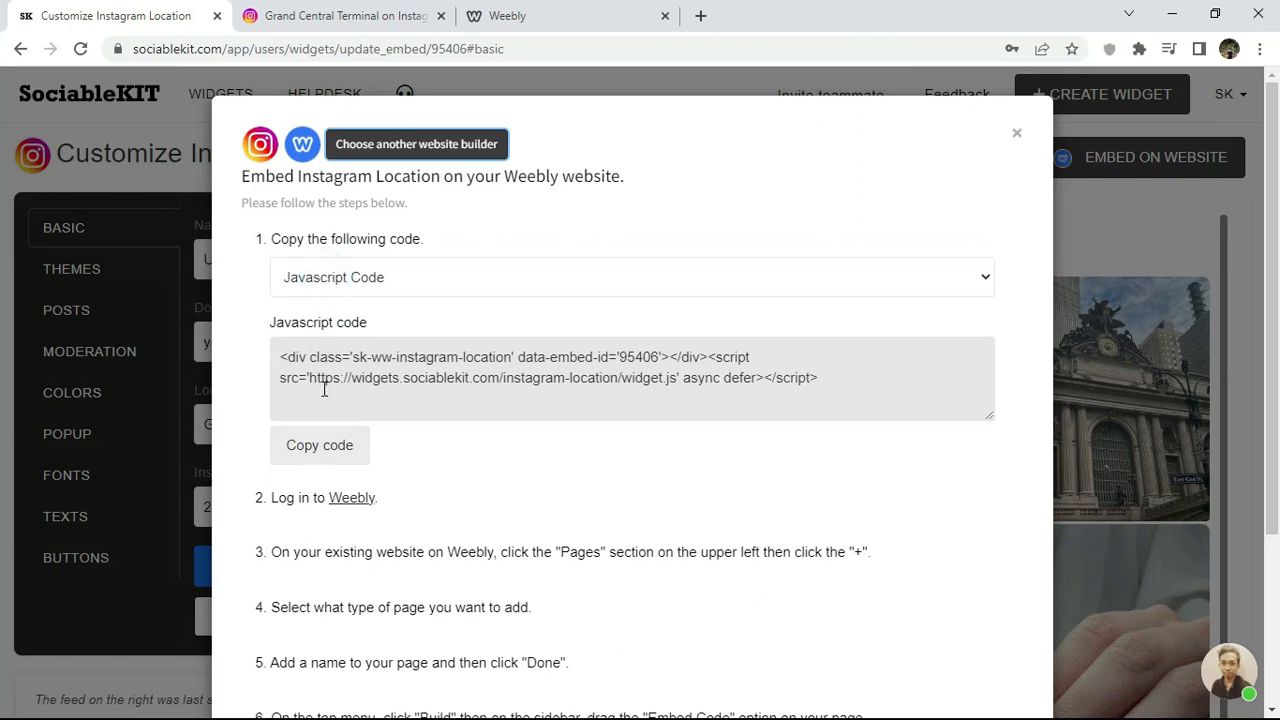
{"action": "left_click", "coordinate": [320, 457]}
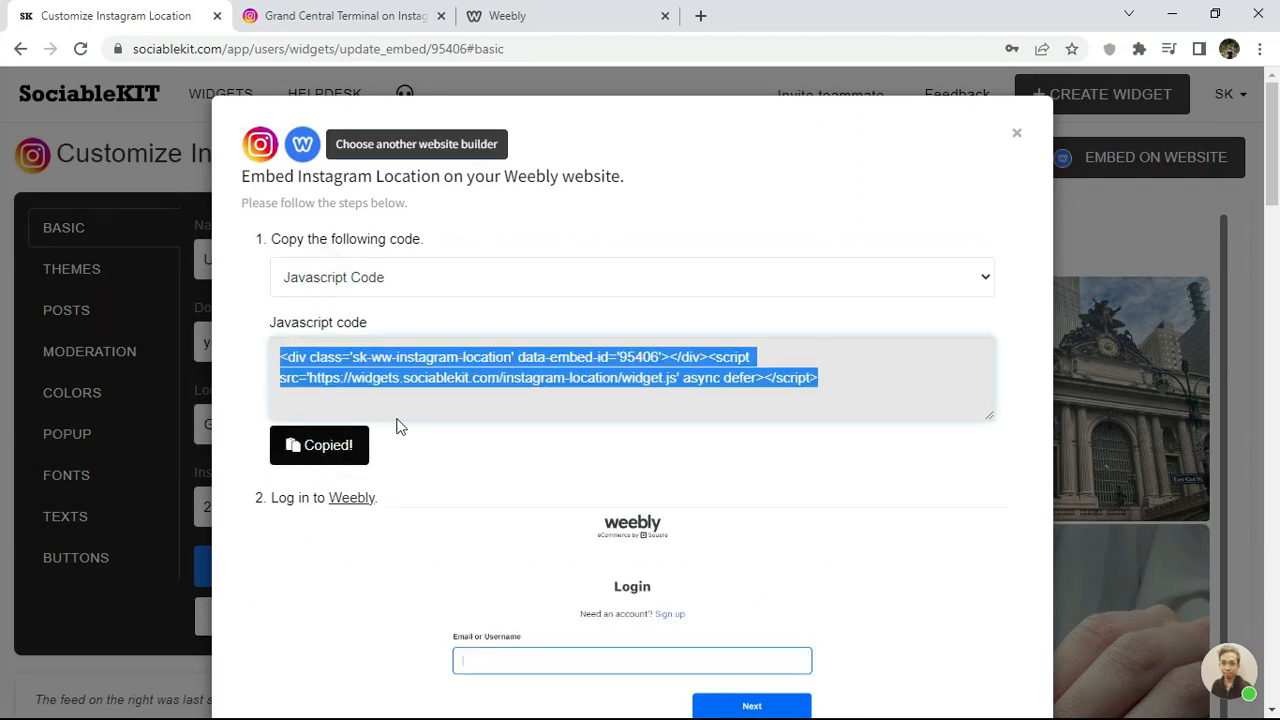
Step: Switch to the Weebly editor, place an Embed Code element at the top of the Home page and paste the copied widget code into it
{"action": "left_click", "coordinate": [505, 18]}
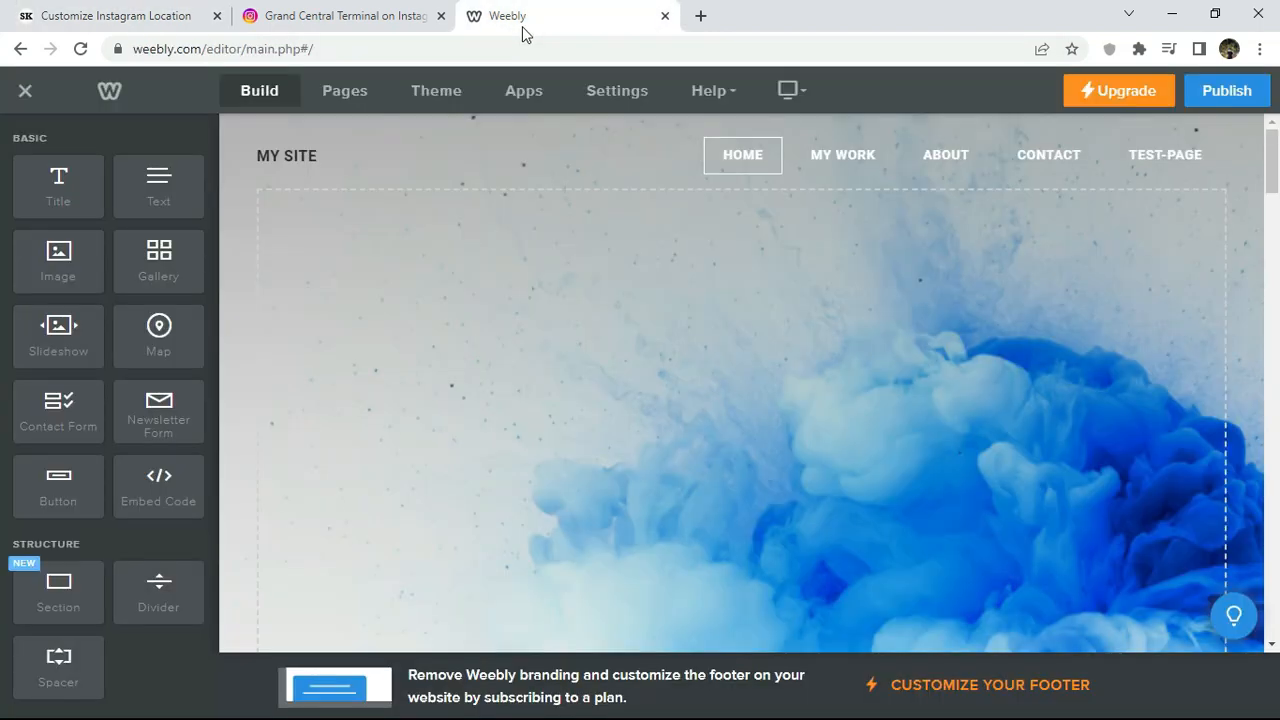
{"action": "left_click_drag", "start_coordinate": [162, 505], "coordinate": [699, 270]}
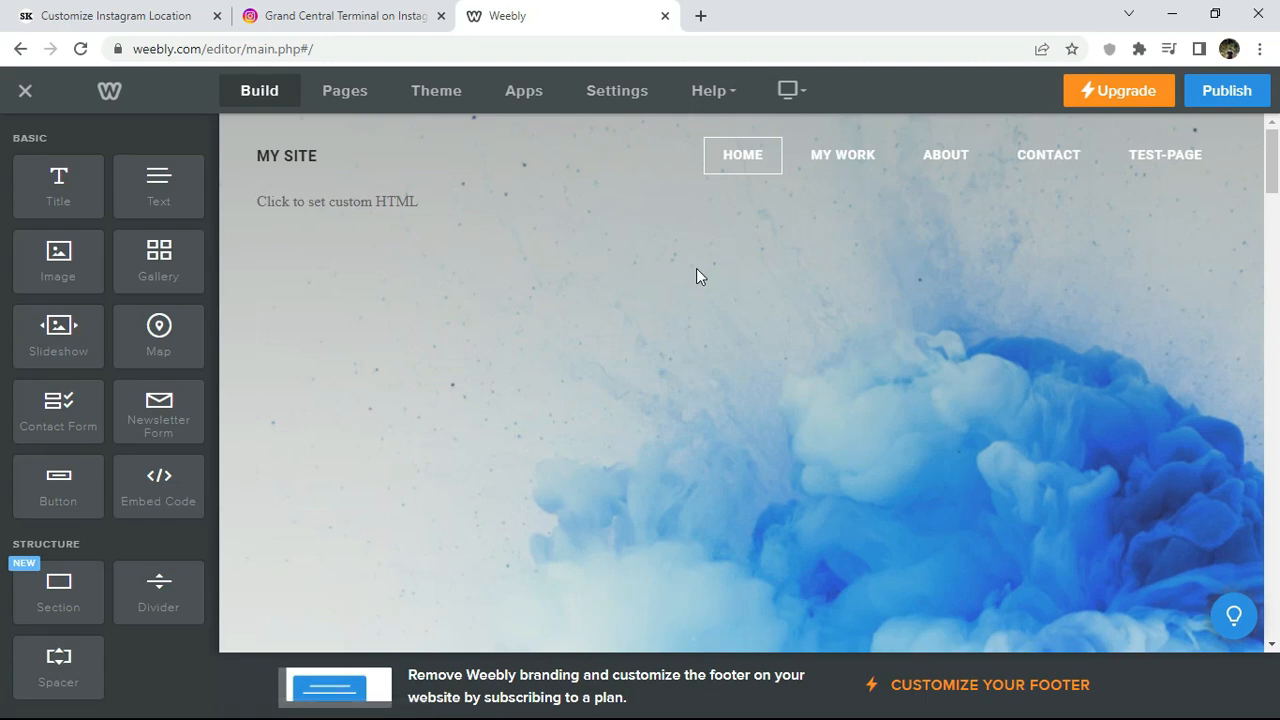
{"action": "left_click", "coordinate": [630, 200]}
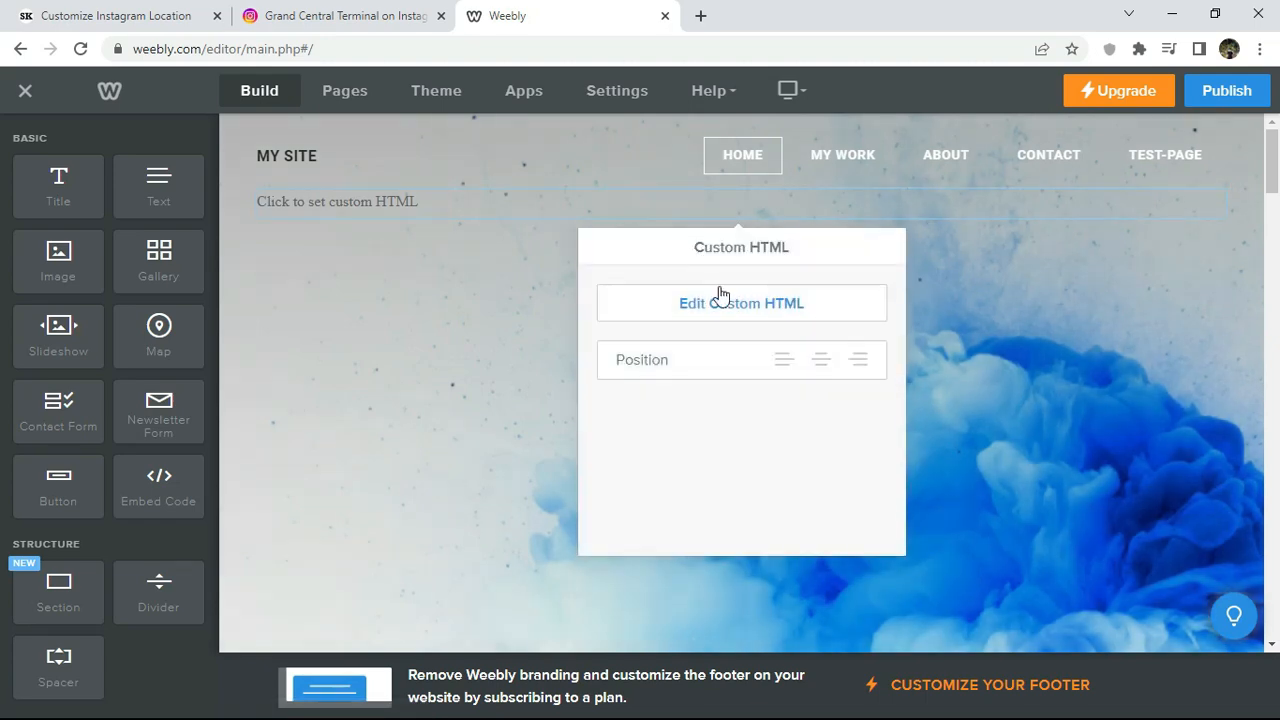
{"action": "left_click", "coordinate": [723, 303]}
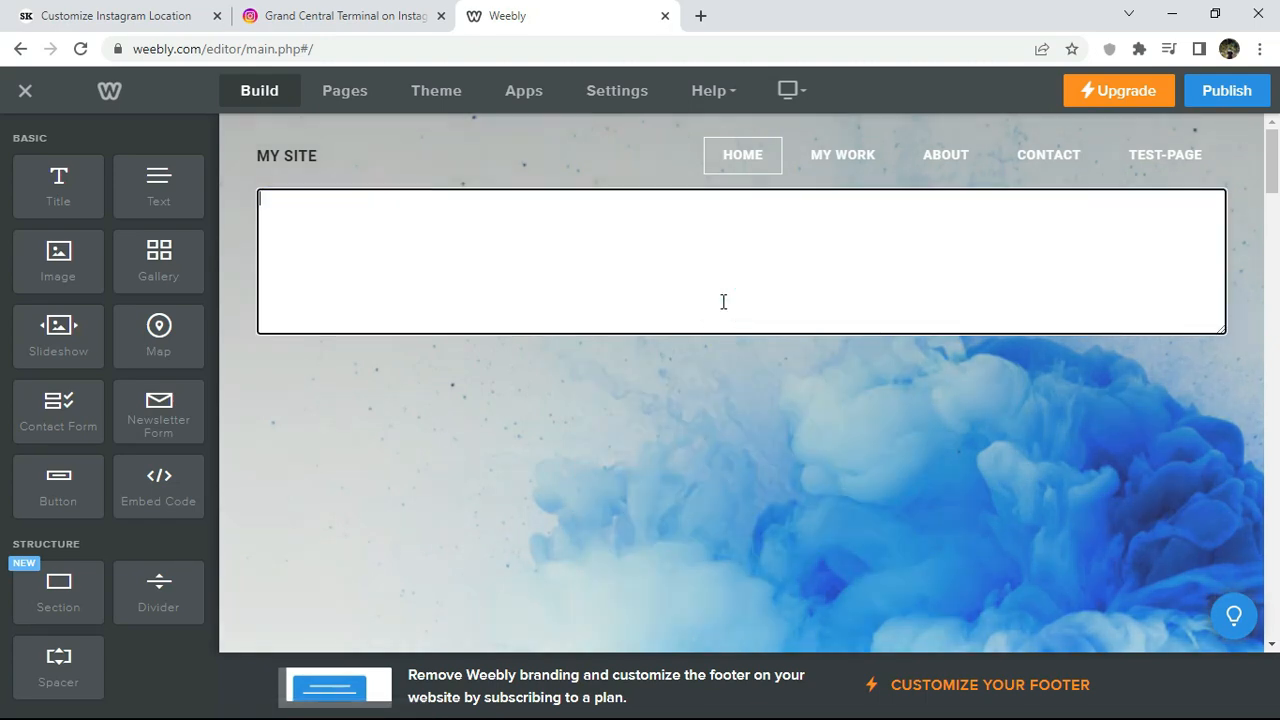
{"action": "right_click", "coordinate": [629, 224]}
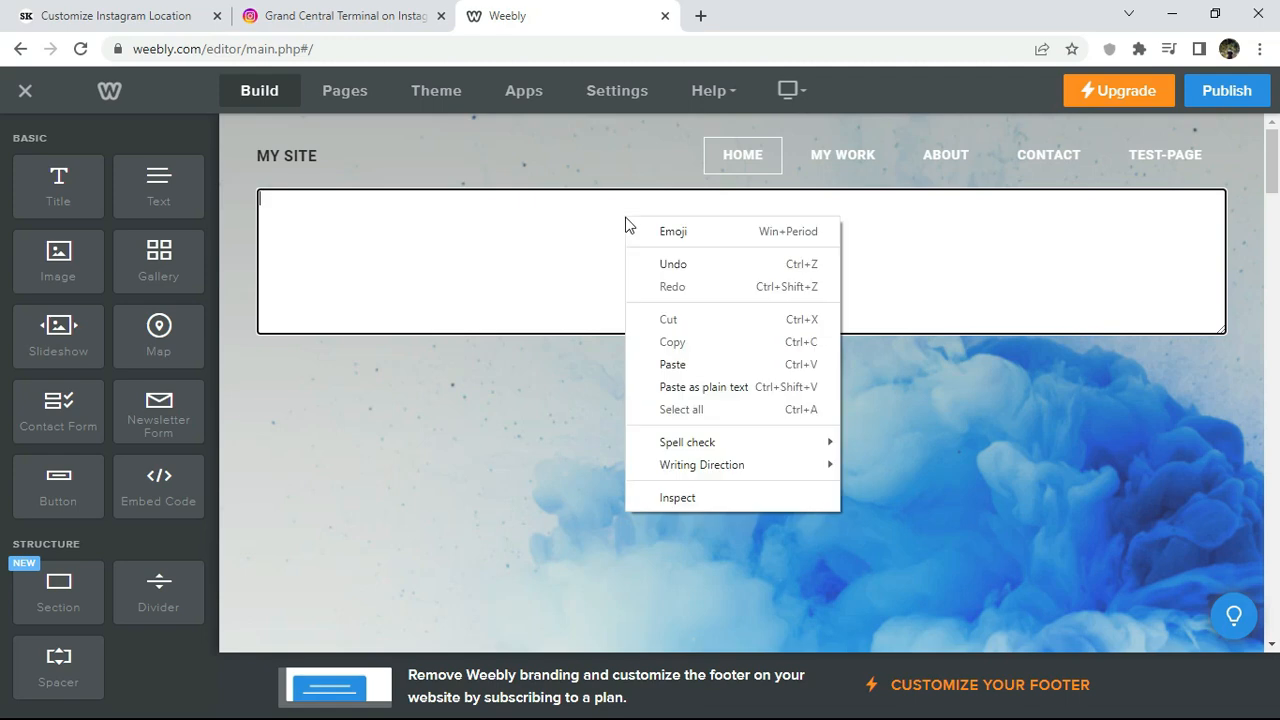
{"action": "left_click", "coordinate": [720, 363]}
{"action": "left_click", "coordinate": [720, 366]}
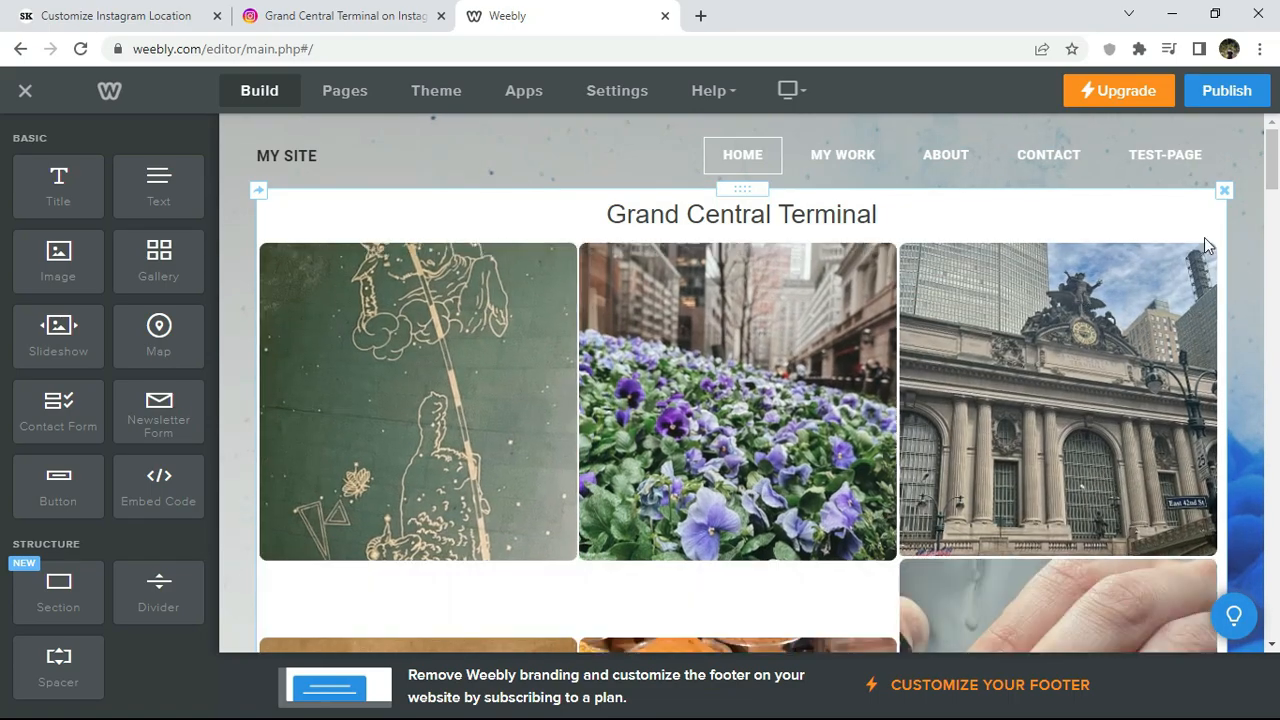
Step: Publish the Weebly website with the embedded Grand Central Terminal feed and open the published site
{"action": "mouse_move", "coordinate": [1272, 160]}
{"action": "left_mouse_down"}
{"action": "mouse_move", "coordinate": [1273, 295]}
{"action": "mouse_move", "coordinate": [1275, 163]}
{"action": "left_mouse_up"}
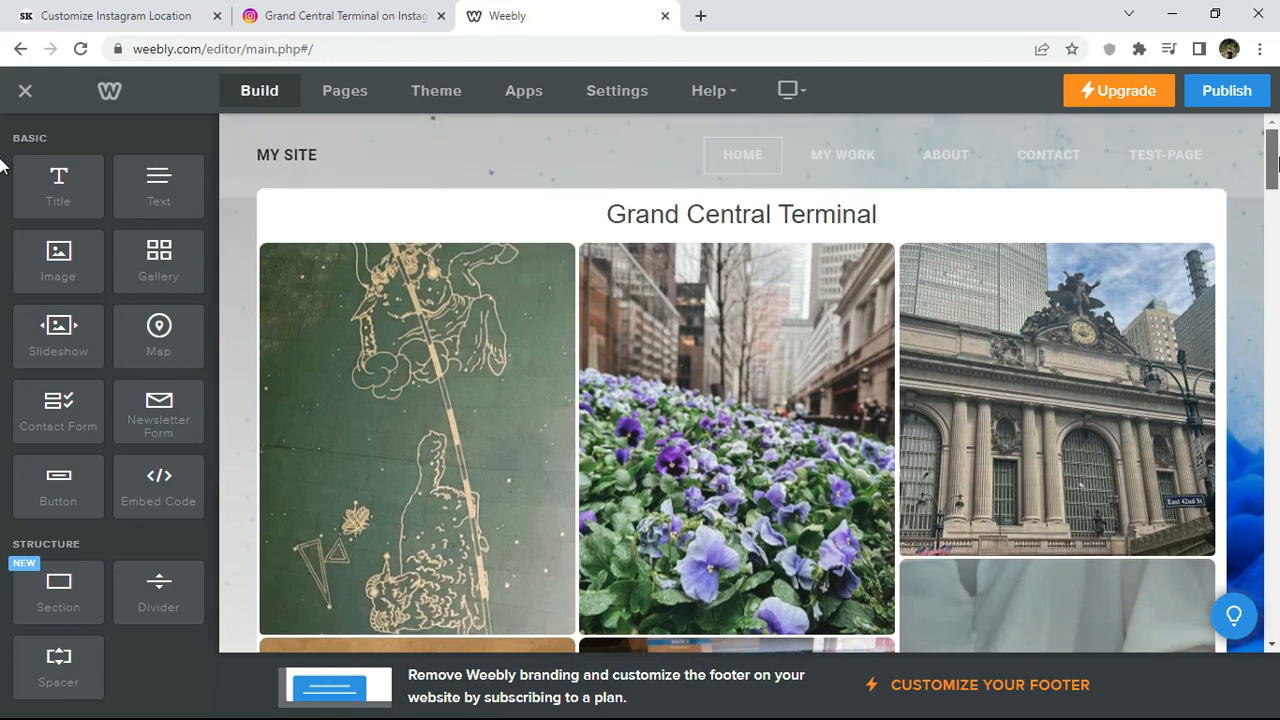
{"action": "left_click", "coordinate": [1230, 92]}
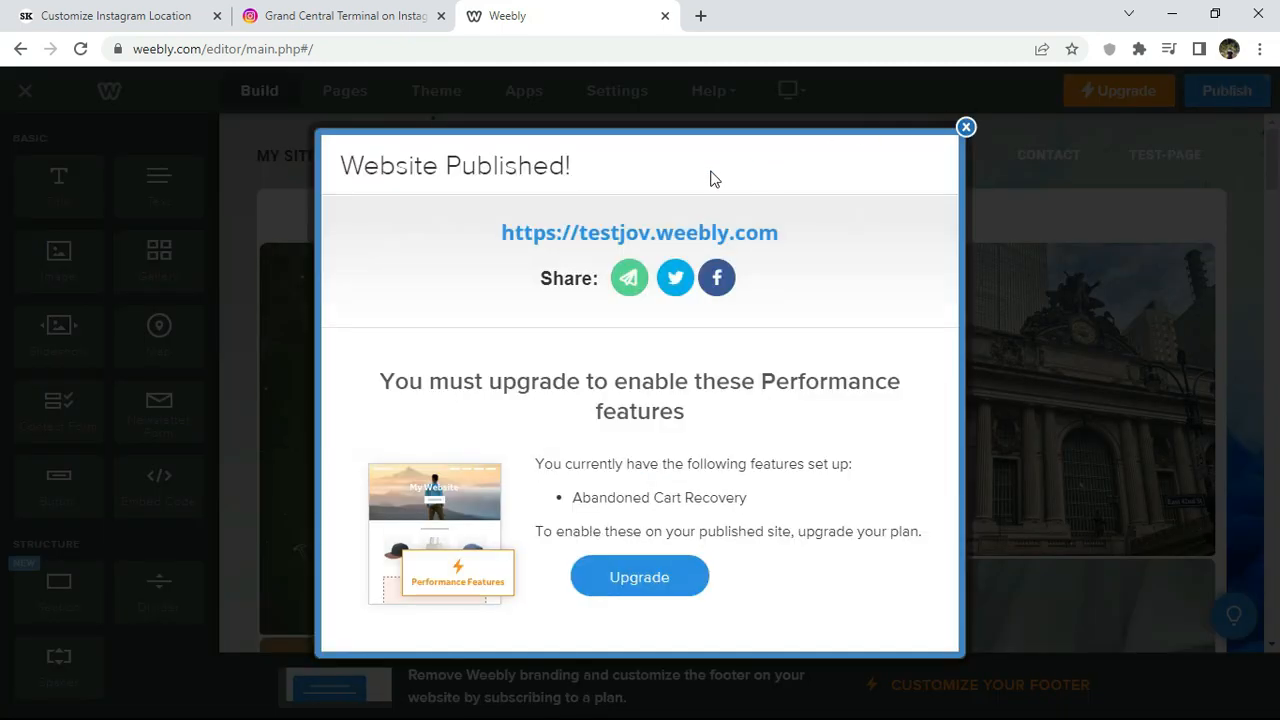
{"action": "left_click", "coordinate": [602, 233]}
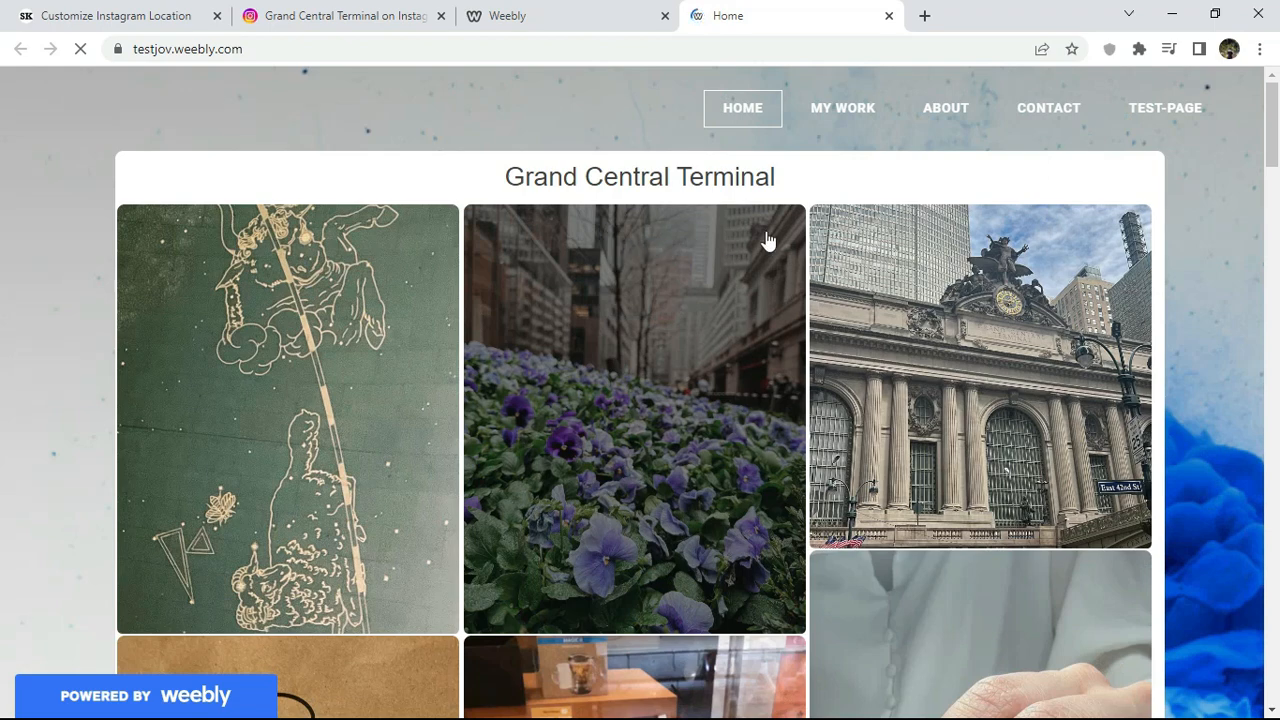
Step: Load more posts in the feed on the published Home page and look through them
{"action": "left_click_drag", "start_coordinate": [1276, 130], "coordinate": [1276, 288]}
{"action": "left_click", "coordinate": [651, 494]}
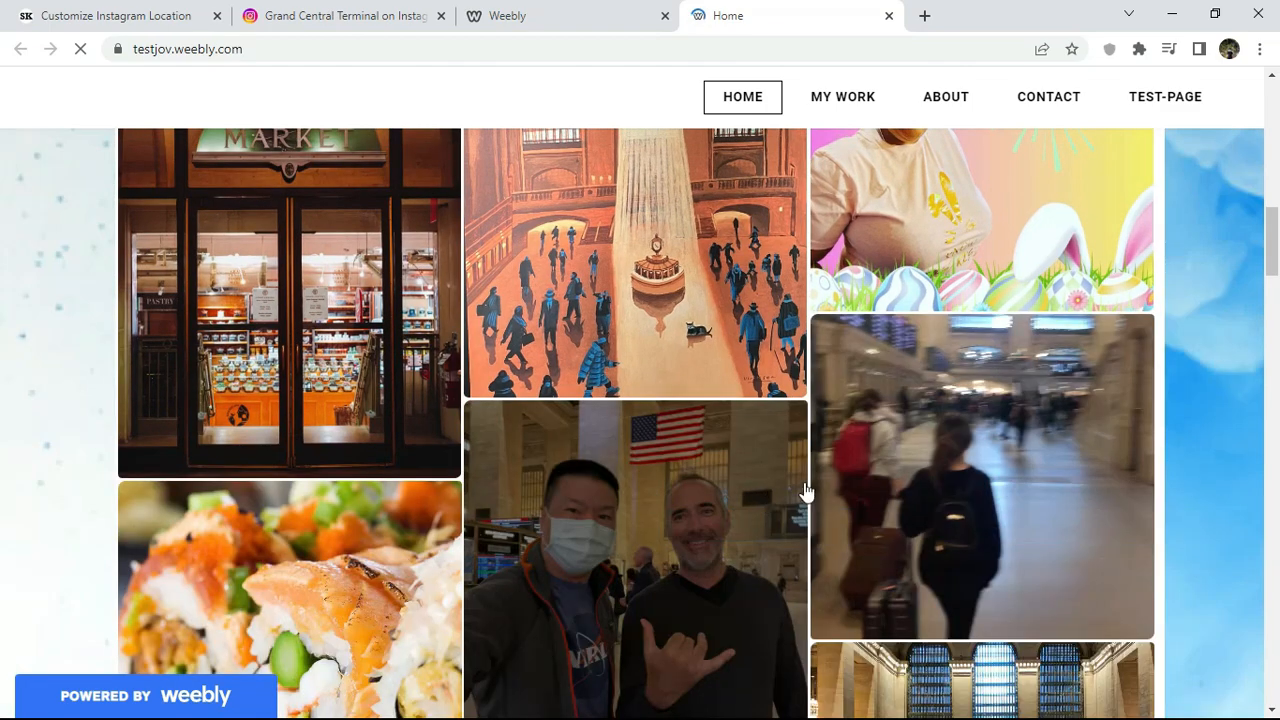
{"action": "left_click_drag", "start_coordinate": [1276, 240], "coordinate": [1276, 93]}
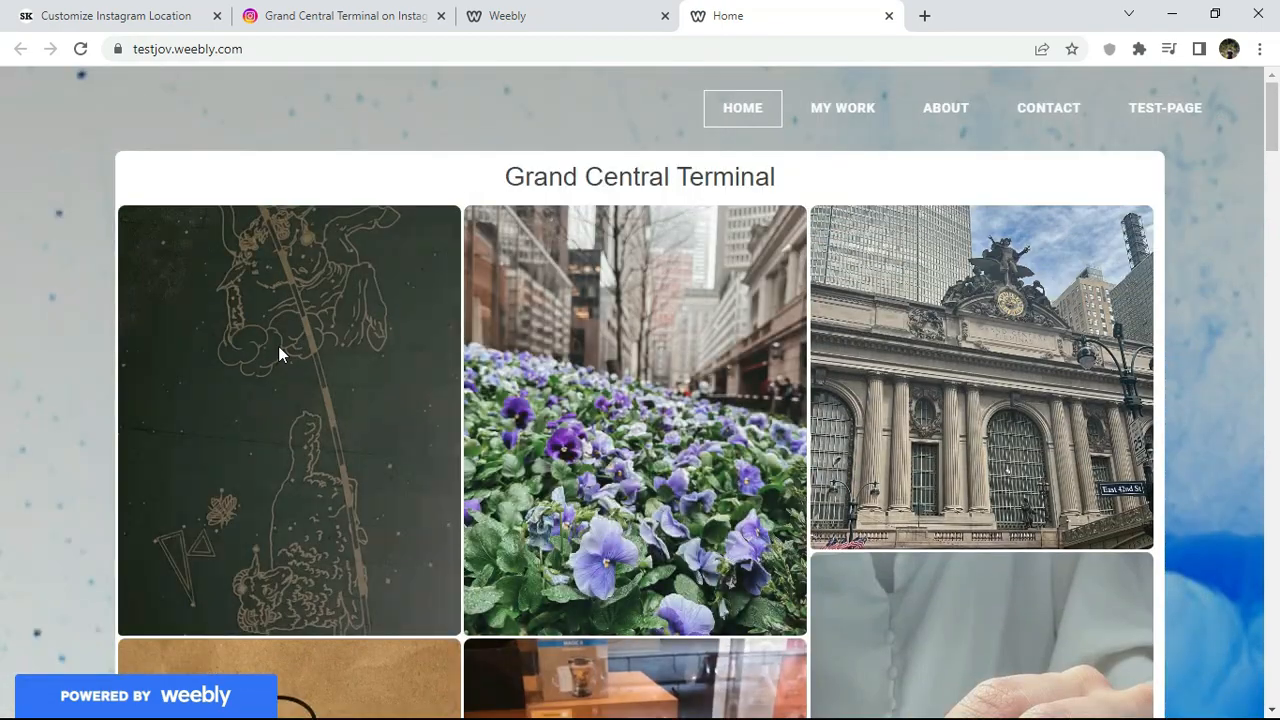
Step: Open the feed's first post in the popup, browse forward and back through the neighbouring posts, and close the popup
{"action": "left_click", "coordinate": [278, 346]}
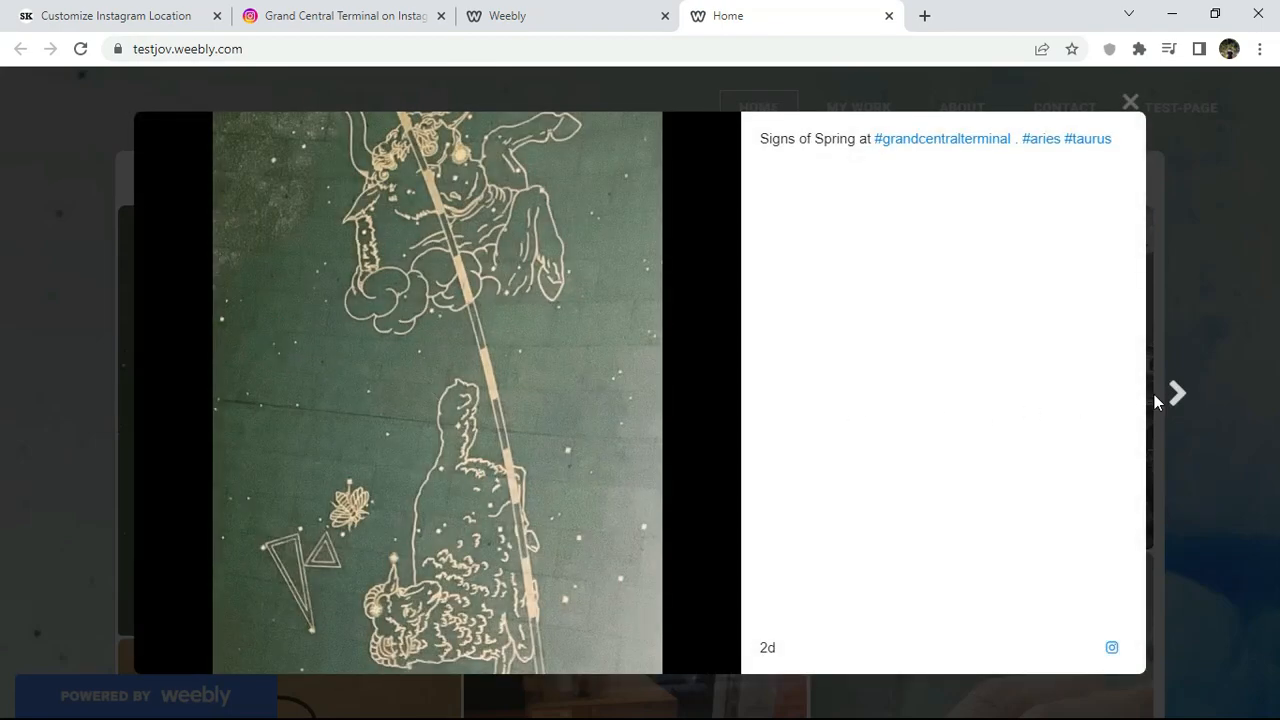
{"action": "left_click", "coordinate": [1178, 395]}
{"action": "left_click", "coordinate": [1180, 395]}
{"action": "left_click", "coordinate": [1180, 395]}
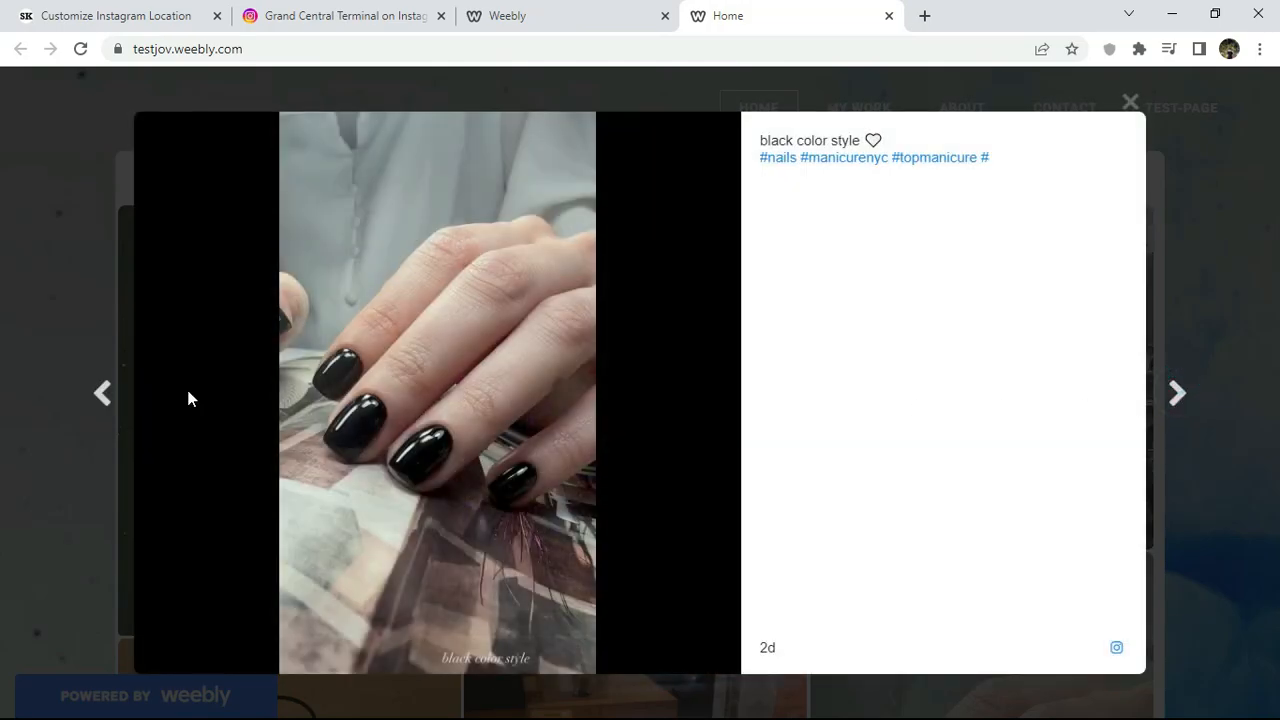
{"action": "left_click", "coordinate": [100, 395]}
{"action": "left_click", "coordinate": [100, 395]}
{"action": "left_click", "coordinate": [101, 396]}
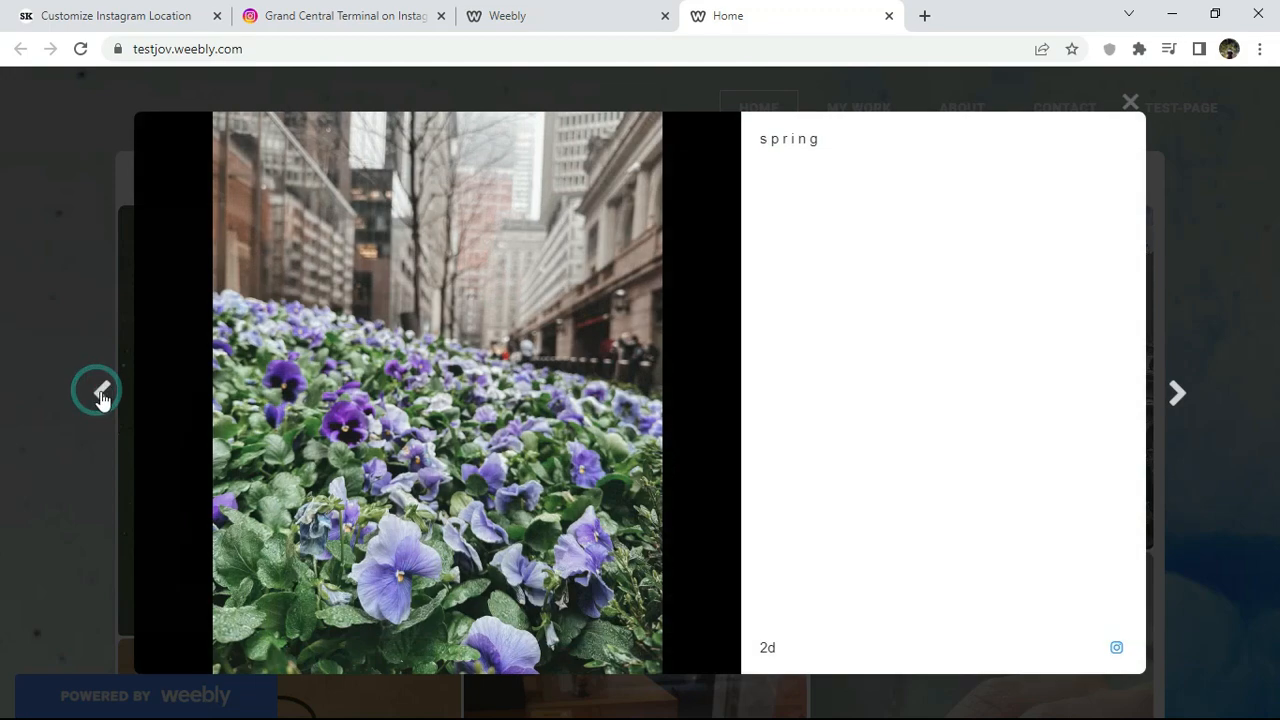
{"action": "left_click", "coordinate": [1172, 400]}
{"action": "left_click", "coordinate": [1170, 394]}
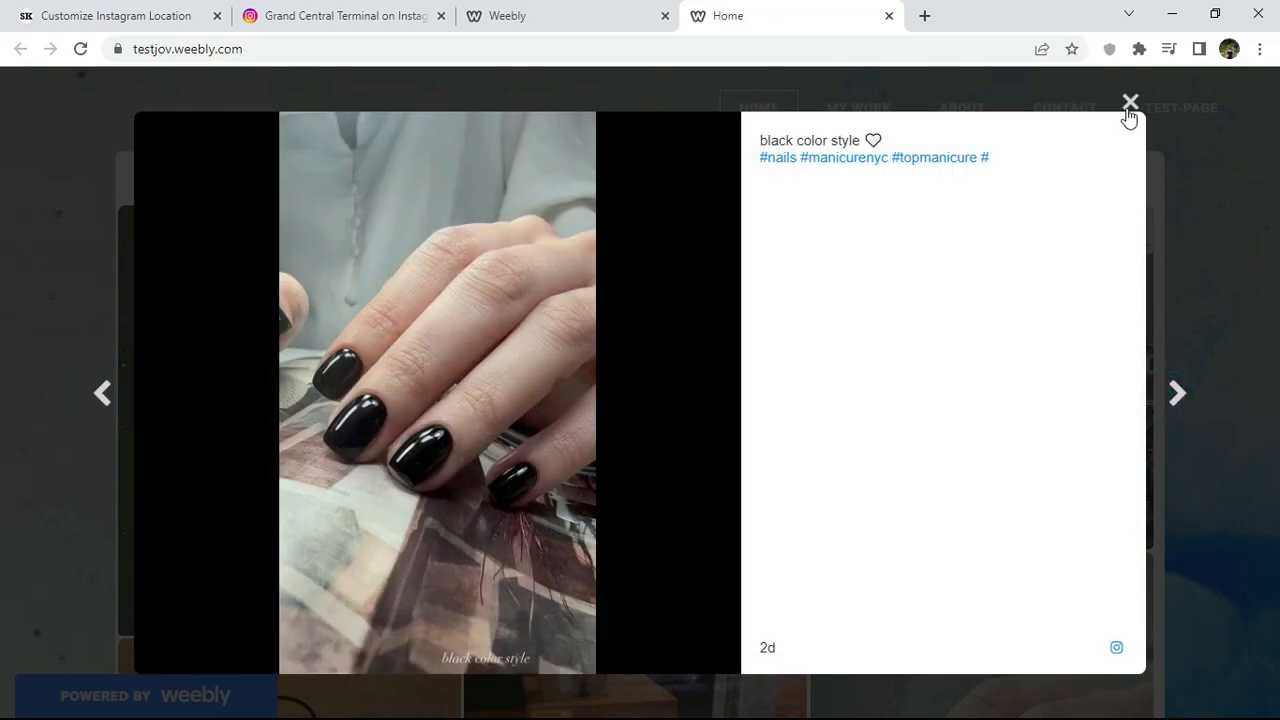
{"action": "left_click", "coordinate": [1129, 106]}
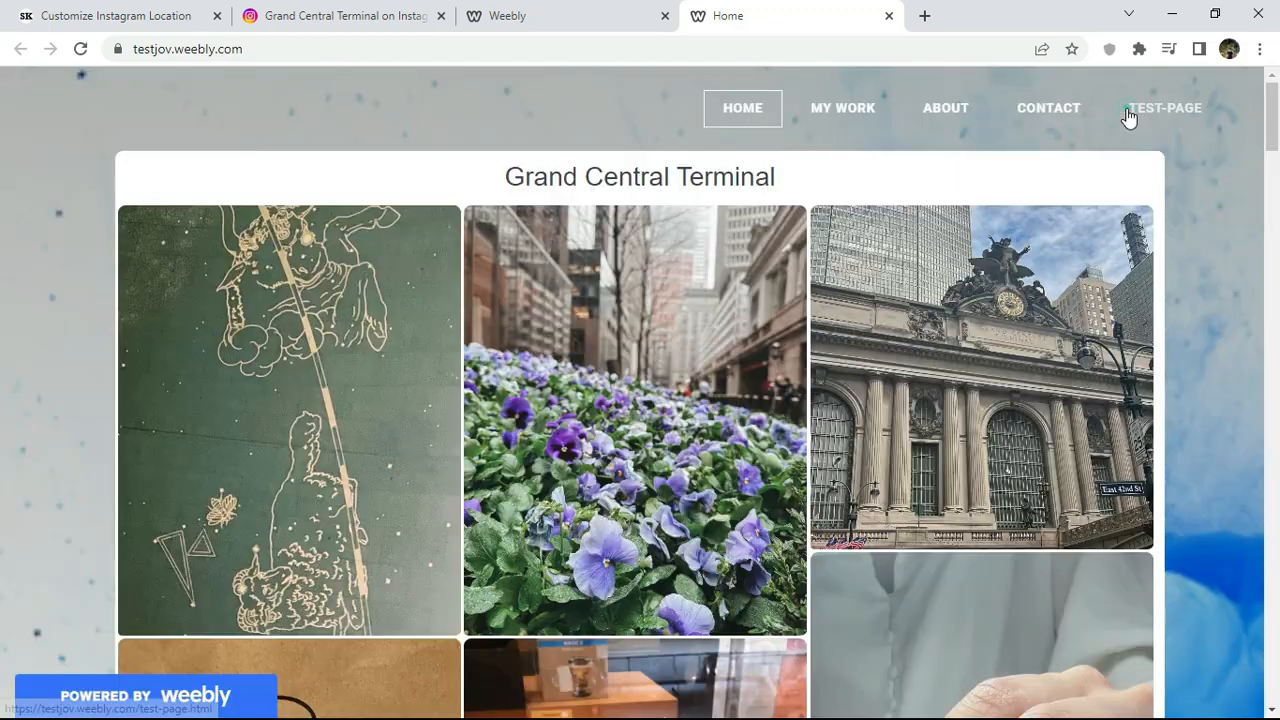